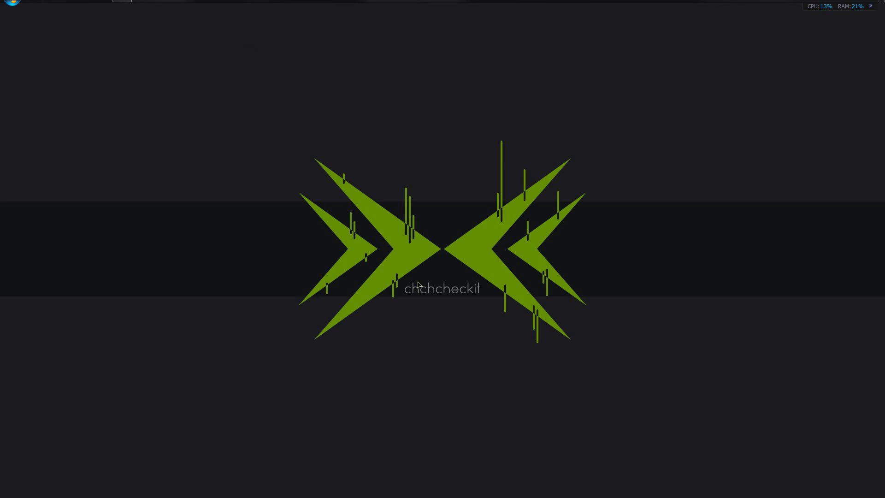
Launch Photoshop and open the portrait photo of the man with headphones as a new document.
mouse_move(439, 492)
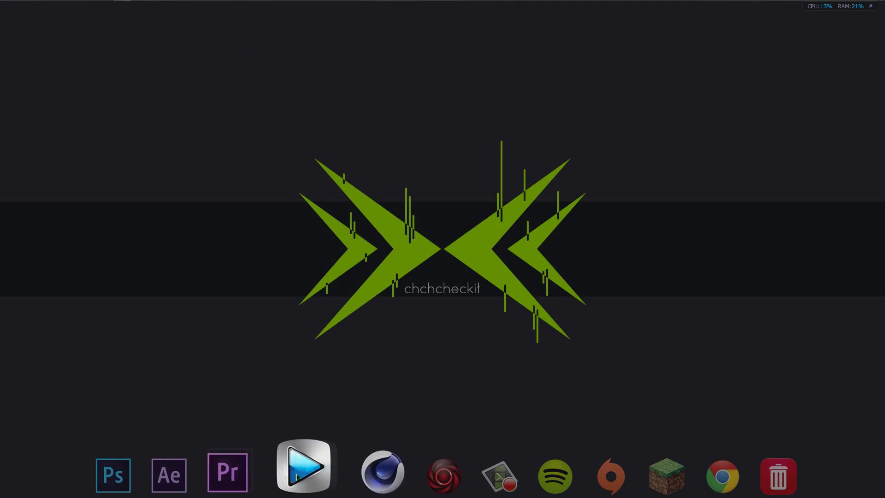
left_click(134, 462)
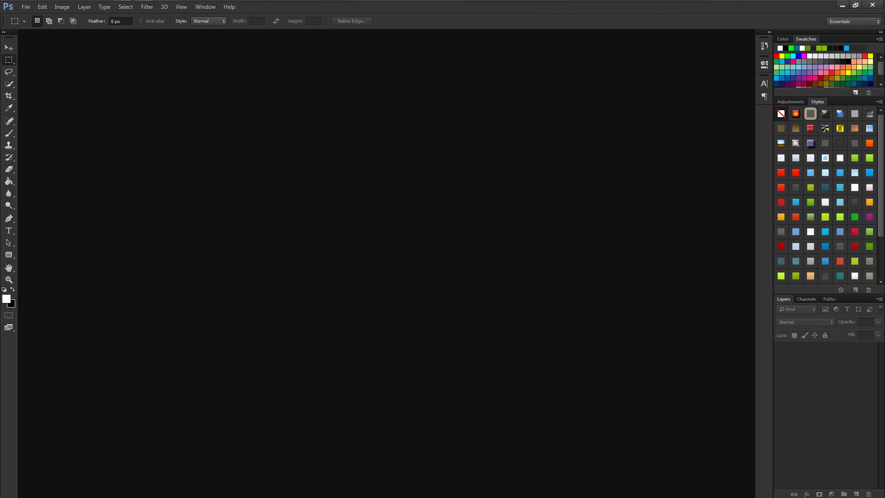
left_click_drag(444, 231, 343, 241)
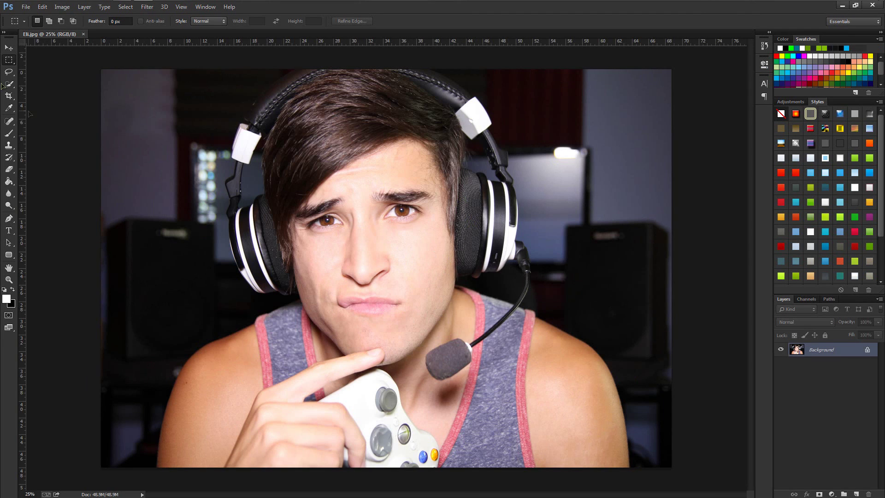
Unlock the portrait's background layer and rename it with the subject's first name.
left_click(9, 48)
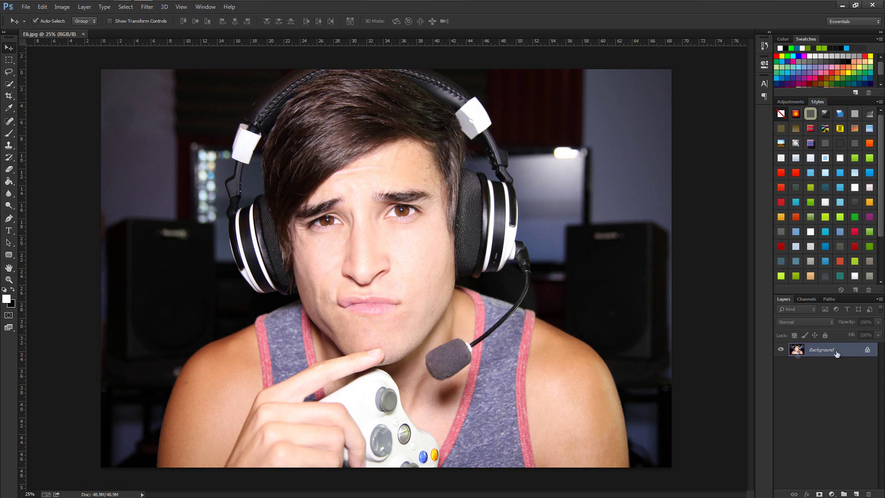
left_click(867, 350)
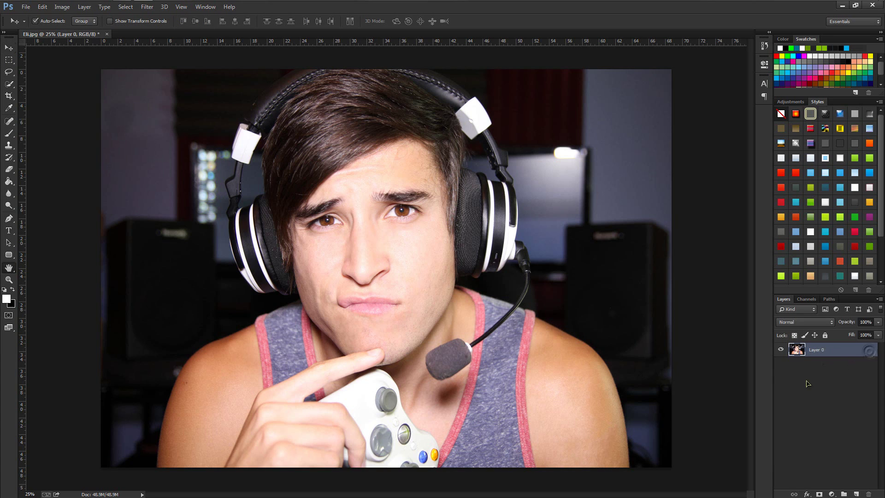
double_click(809, 355)
left_click(719, 244)
key("v")
double_click(816, 350)
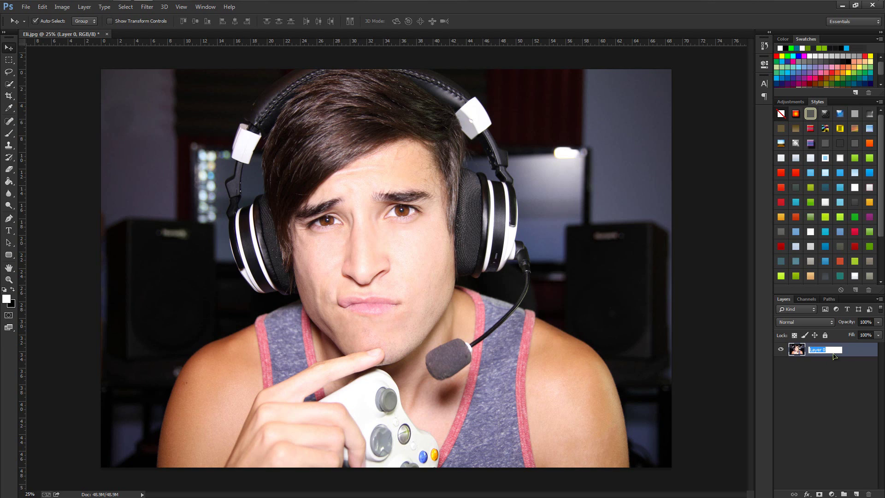
type("Eli")
key("Return")
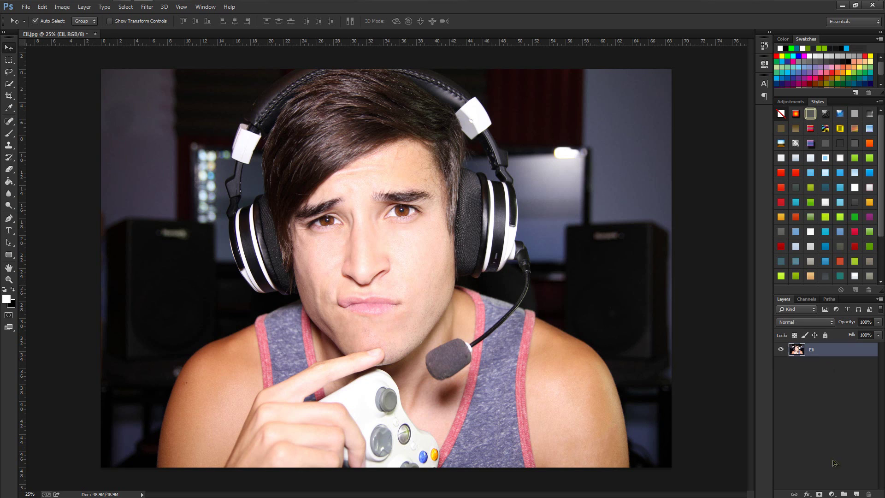
Add a Curves adjustment layer above the photo and shape a gentle RGB S-curve, lowering the shadows and raising the highlights.
left_click(830, 493)
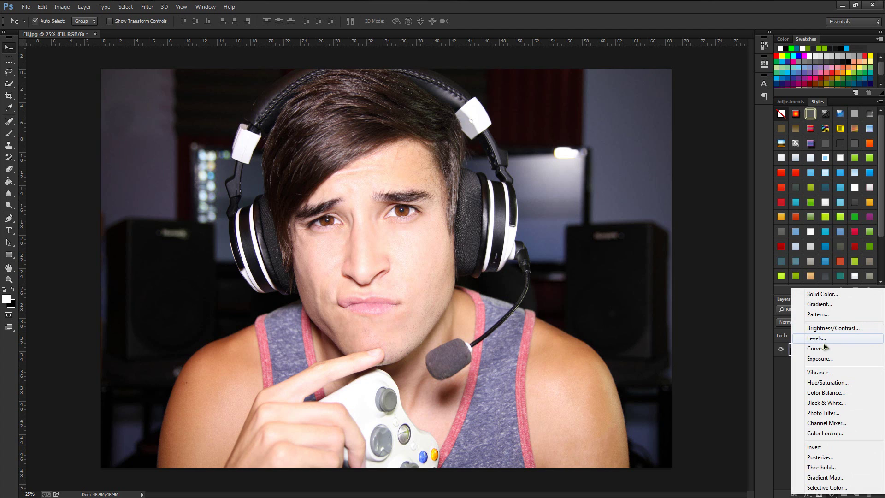
left_click(823, 348)
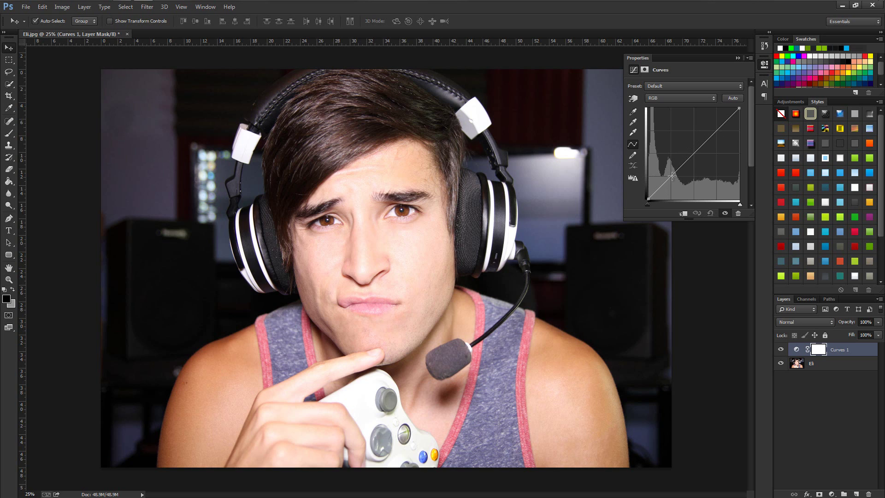
left_click_drag(669, 174, 669, 179)
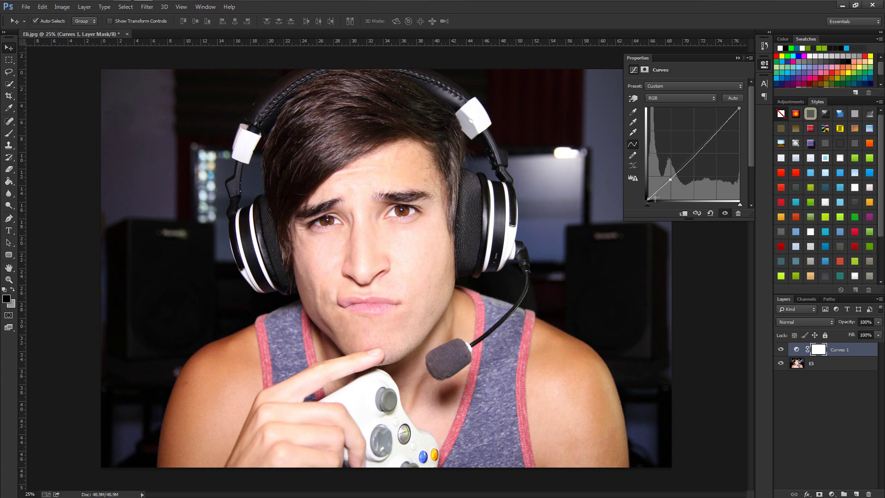
left_click_drag(715, 132, 717, 126)
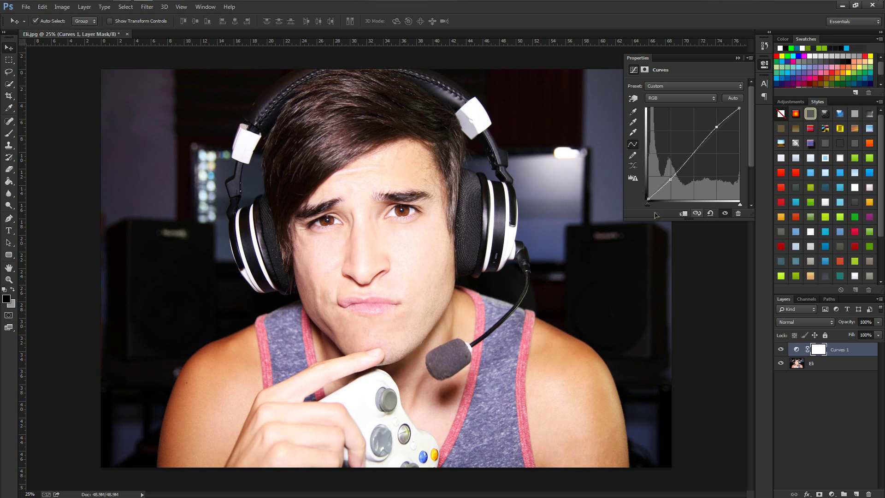
left_click(725, 213)
left_click(724, 214)
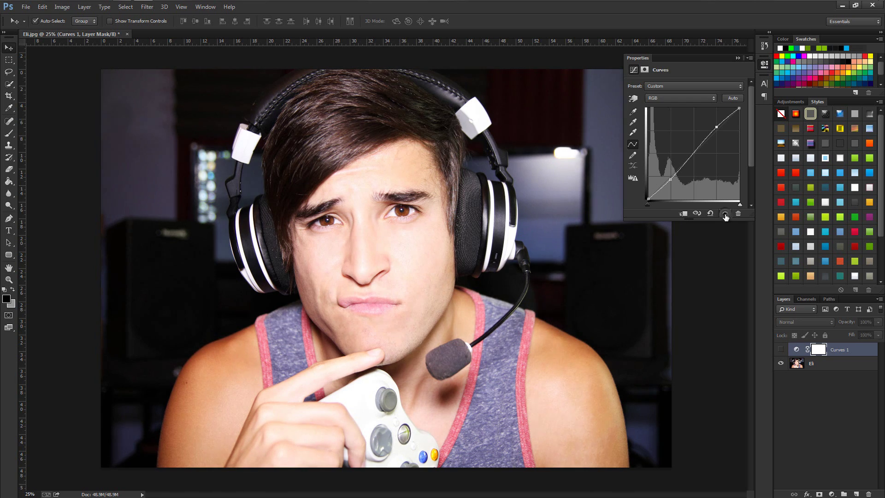
left_click_drag(669, 179, 671, 179)
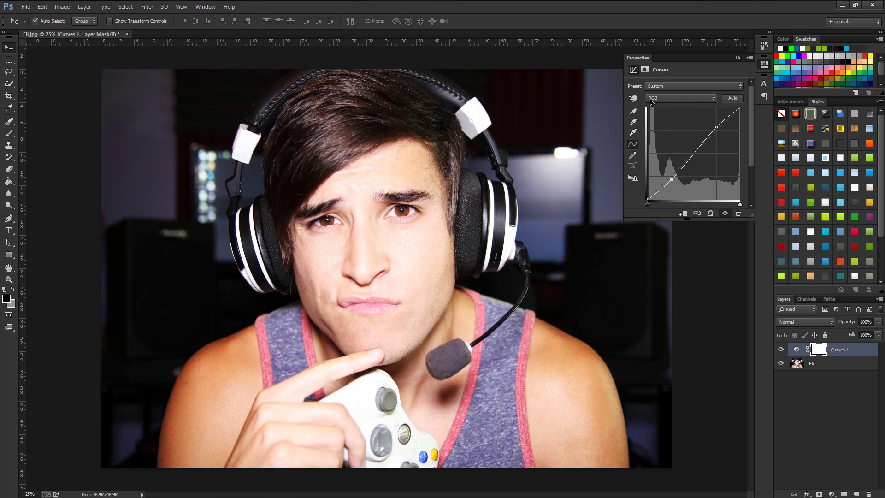
Shape the Red channel curve into an S by lowering its shadows and raising its highlights.
left_click(669, 101)
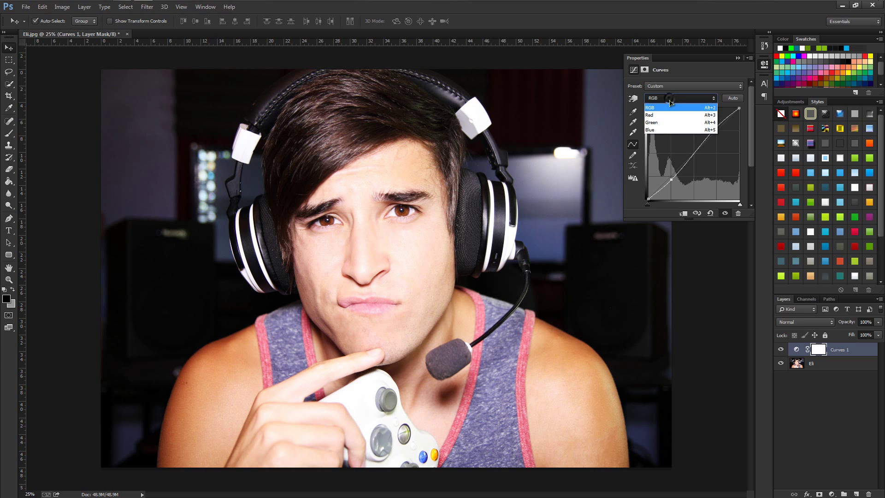
left_click(668, 114)
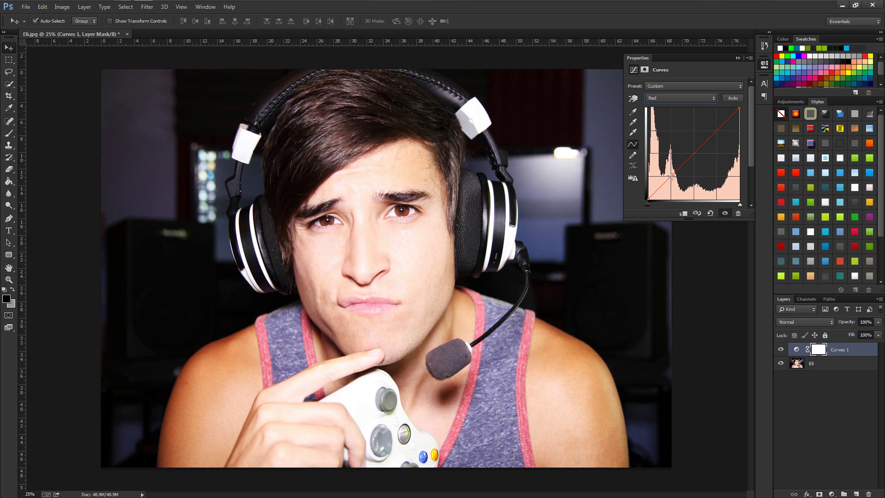
left_click_drag(672, 177, 668, 185)
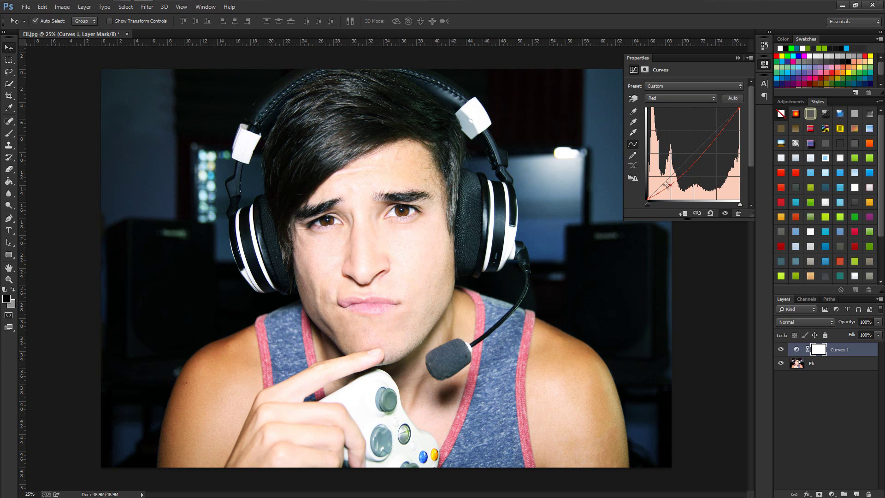
left_click(718, 130)
left_click_drag(717, 130, 718, 126)
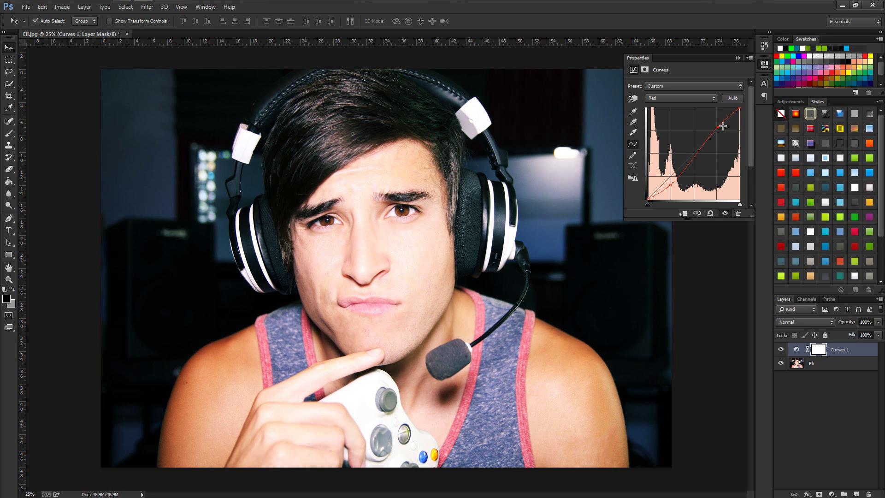
left_click(718, 128)
Lower the shadows and slightly lift the highlights of the Green channel curve.
left_click(688, 99)
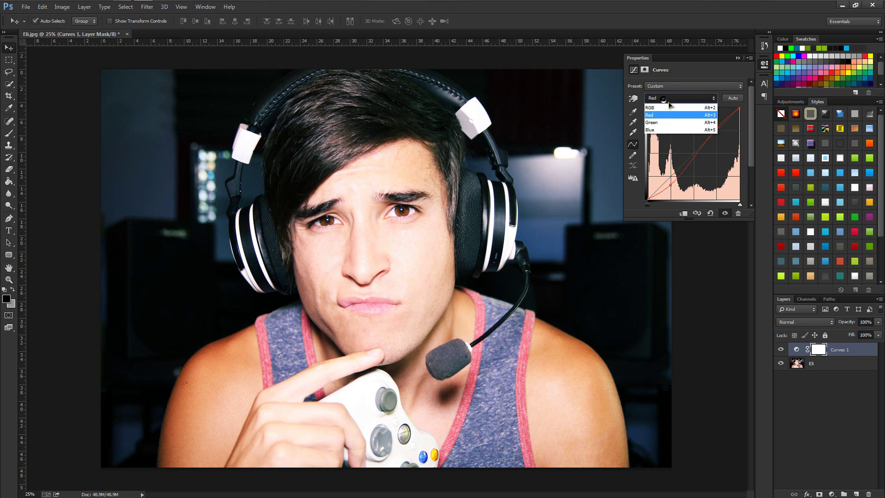
left_click(656, 123)
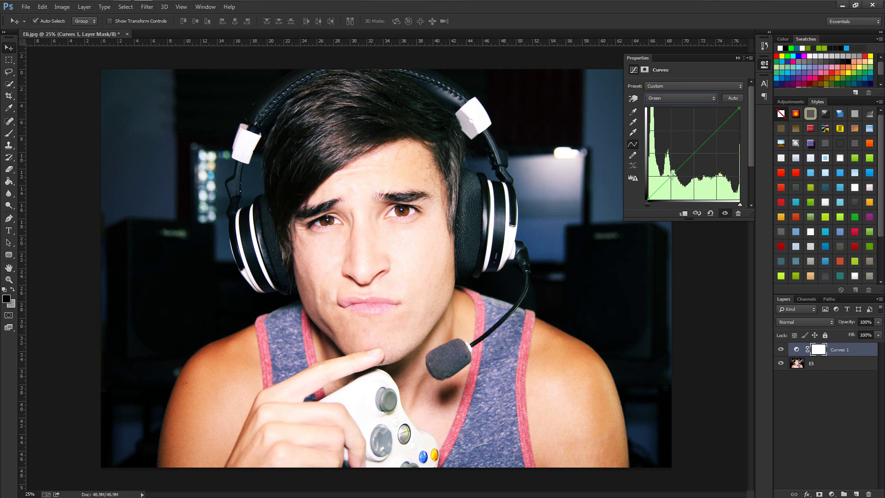
left_click_drag(669, 178, 670, 183)
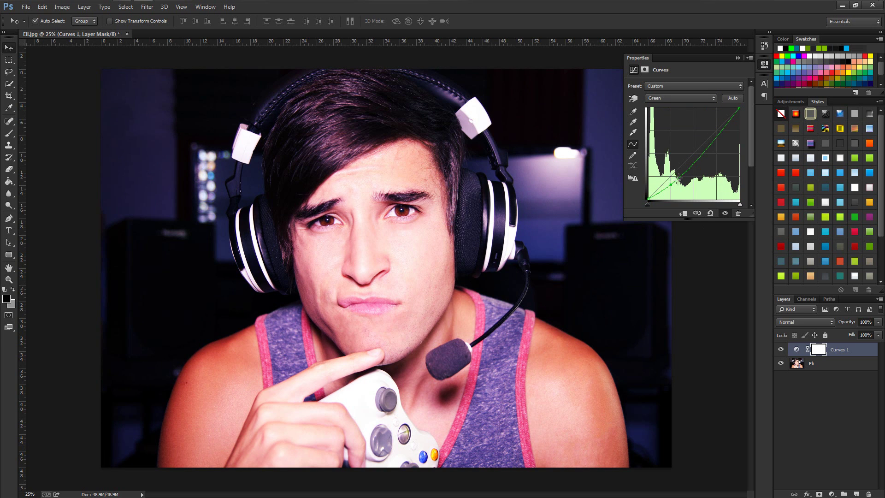
left_click_drag(715, 135, 715, 132)
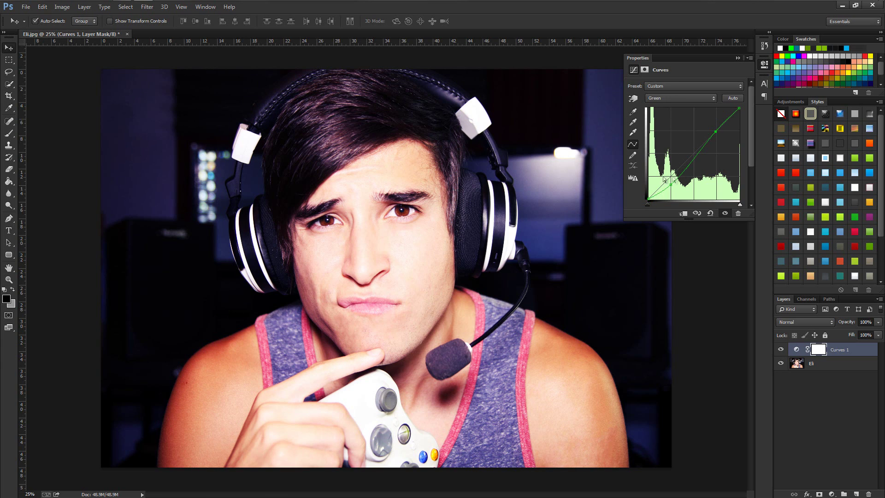
Flatten the Blue channel curve by raising its black point and shadows and lowering its highlights and white point.
left_click(678, 98)
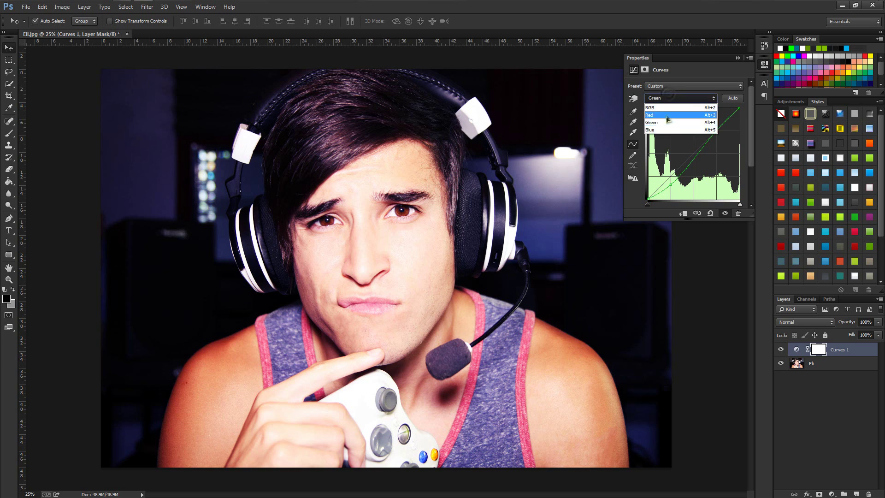
left_click(662, 129)
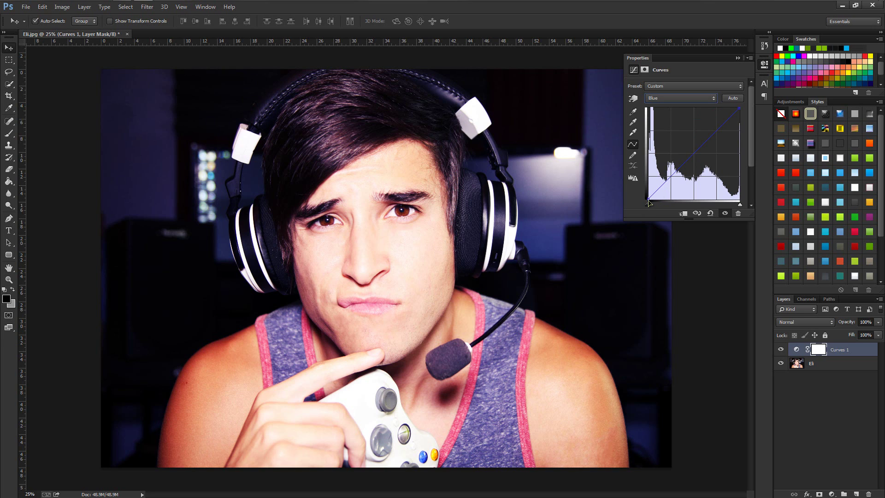
left_click_drag(647, 199, 637, 193)
left_click(671, 172)
left_click_drag(670, 172, 674, 173)
left_click_drag(714, 134, 716, 138)
left_click_drag(738, 108, 744, 135)
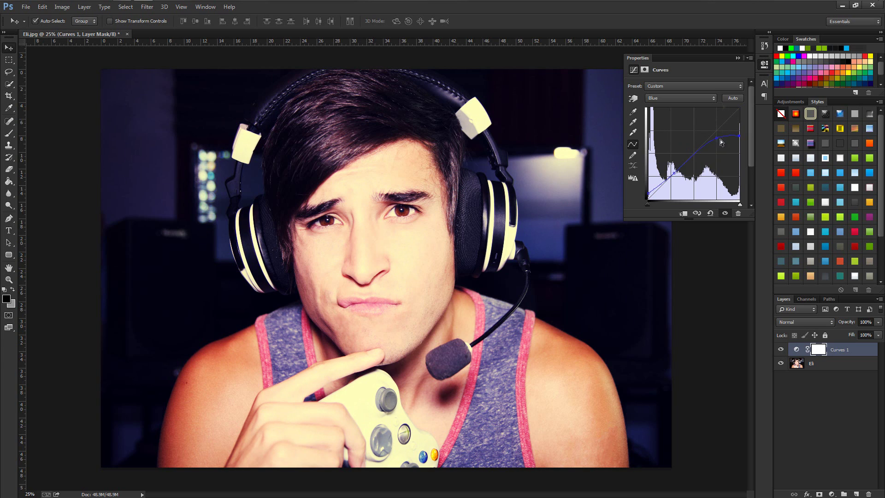
Fine-tune the Blue channel's highlight point further down until the curve runs smoothly to its lowered white point.
left_click_drag(716, 139, 716, 146)
left_click_drag(716, 145, 718, 143)
left_click_drag(717, 143, 716, 135)
left_click_drag(716, 136, 718, 143)
left_click_drag(718, 144, 715, 145)
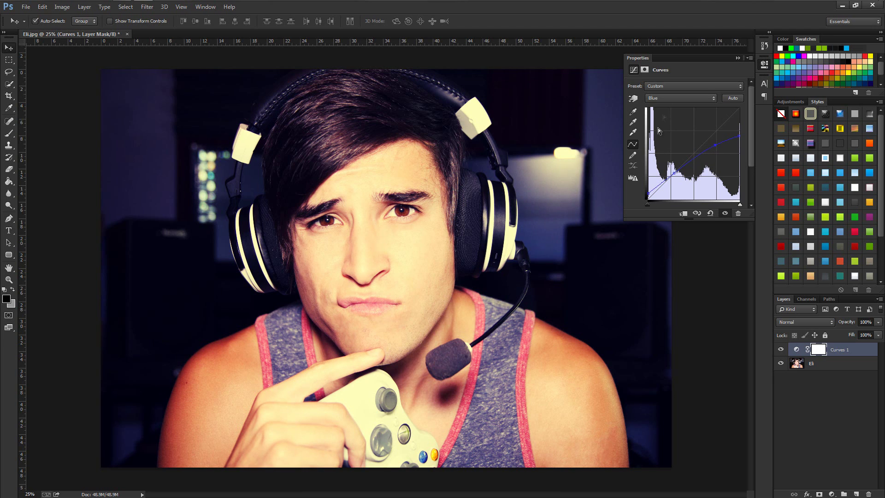
left_click(717, 145)
Inspect the whole color-graded portrait and collapse the adjustment properties.
left_click(392, 335)
scroll(401, 314, "down", 5)
scroll(406, 281, "up", 3)
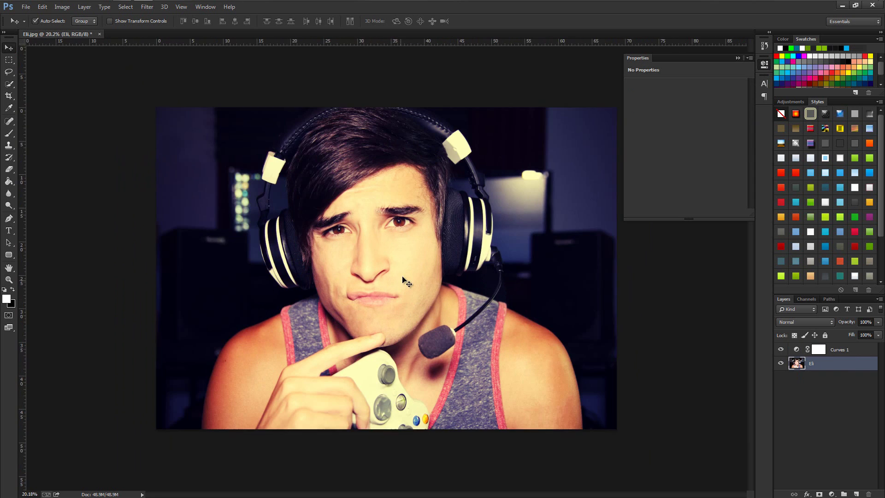
scroll(405, 279, "up", 2)
scroll(405, 278, "down", 1)
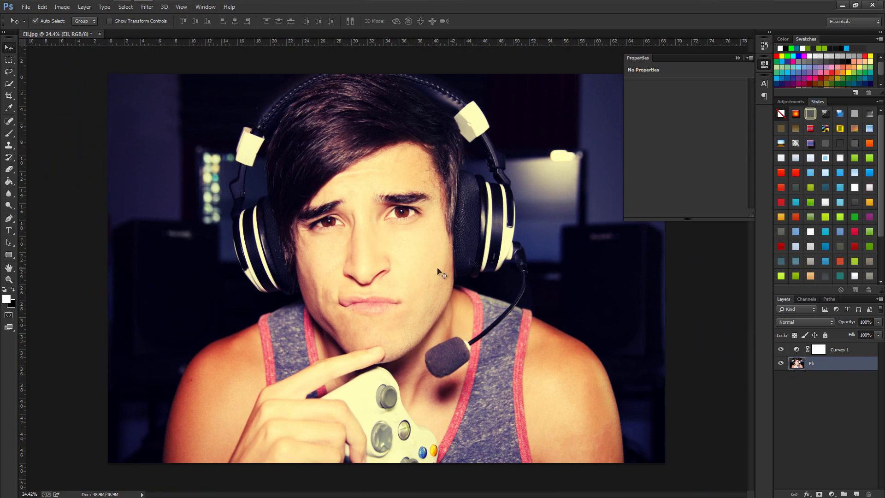
left_click(763, 65)
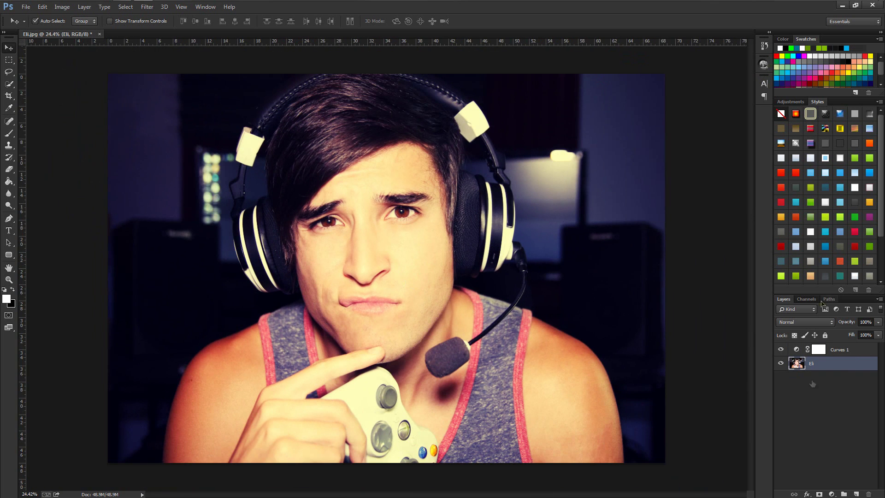
Reopen the settings of the Curves 1 adjustment layer and display its Blue channel curve.
left_click_drag(799, 352, 800, 402)
left_click(837, 351)
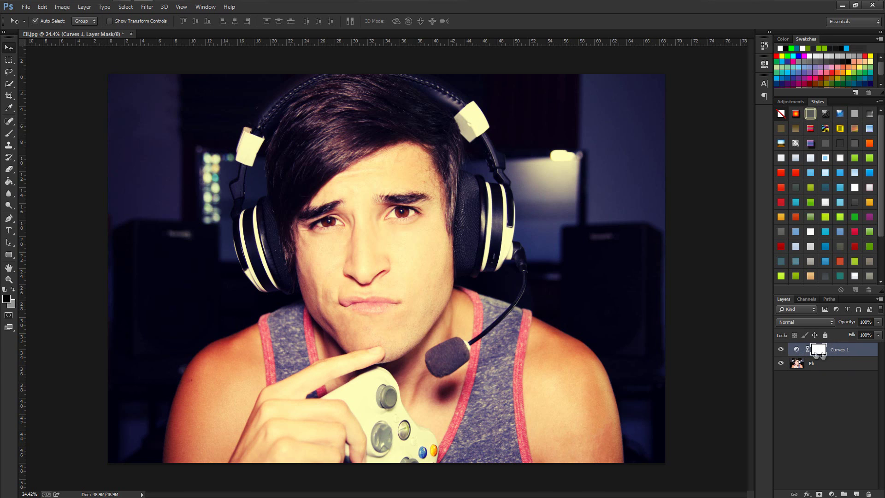
left_click(795, 351)
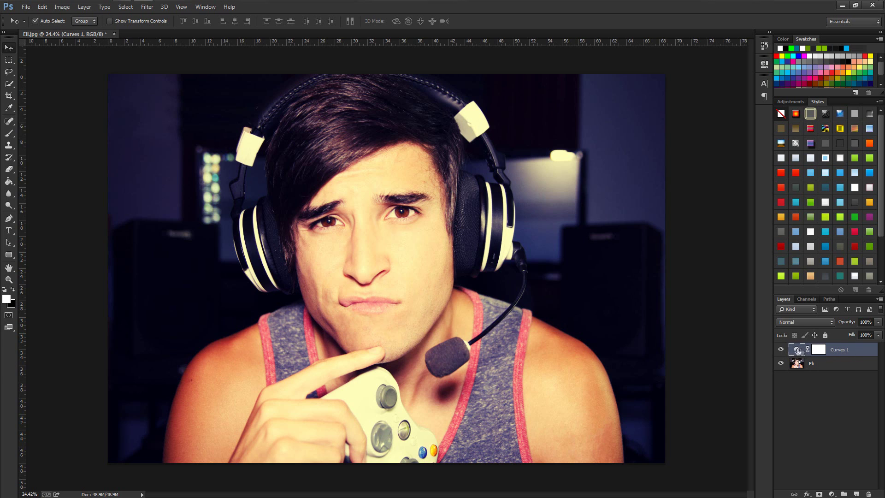
double_click(795, 351)
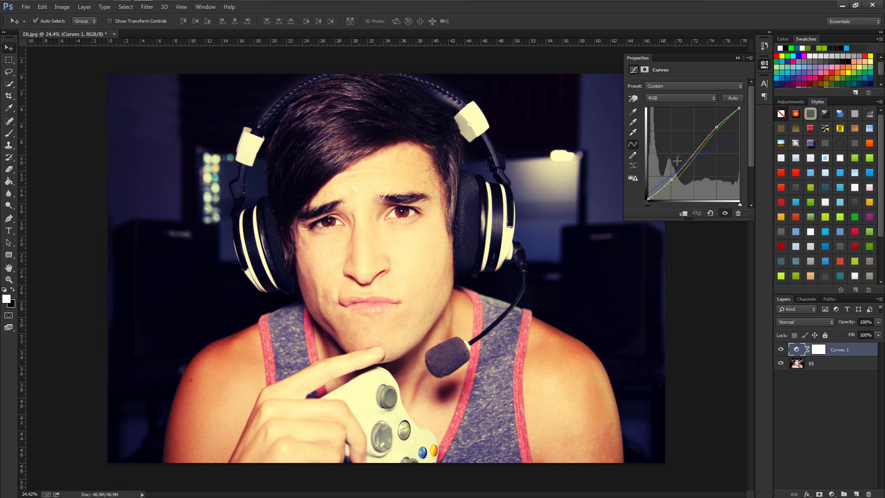
left_click(681, 97)
left_click(663, 130)
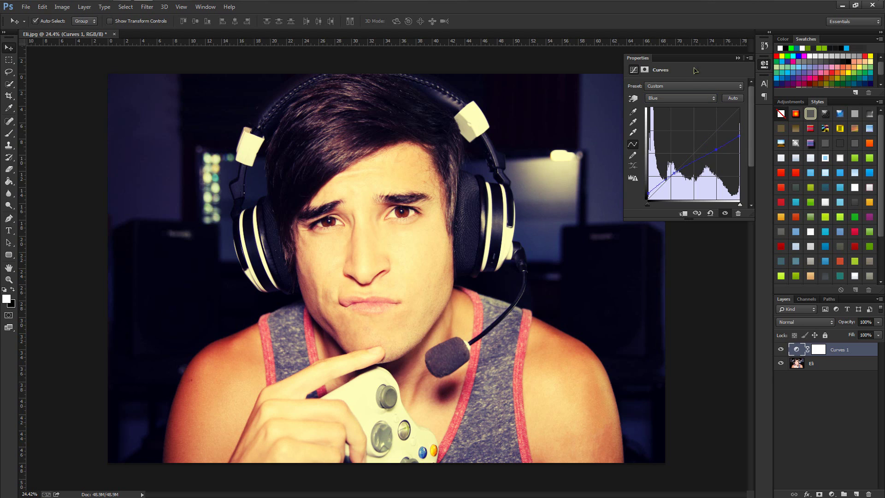
Save the current curve settings as a Curves preset named X Pro II V II.acv.
left_click(749, 59)
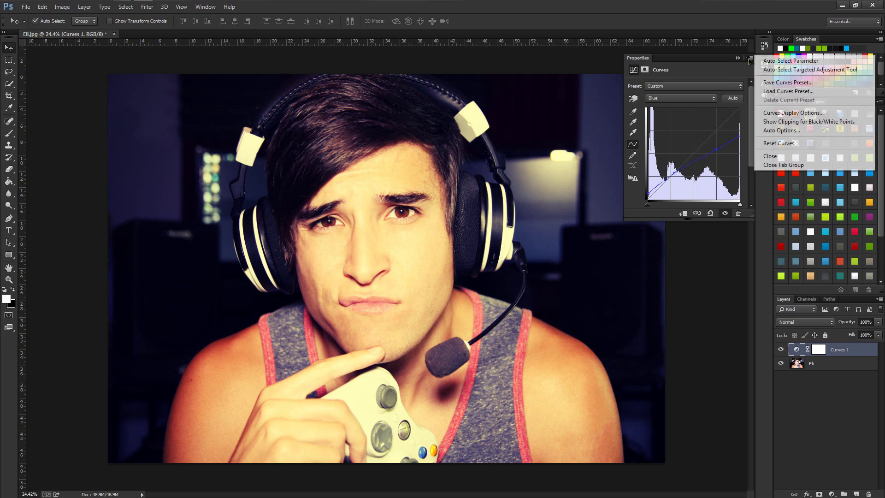
left_click(782, 82)
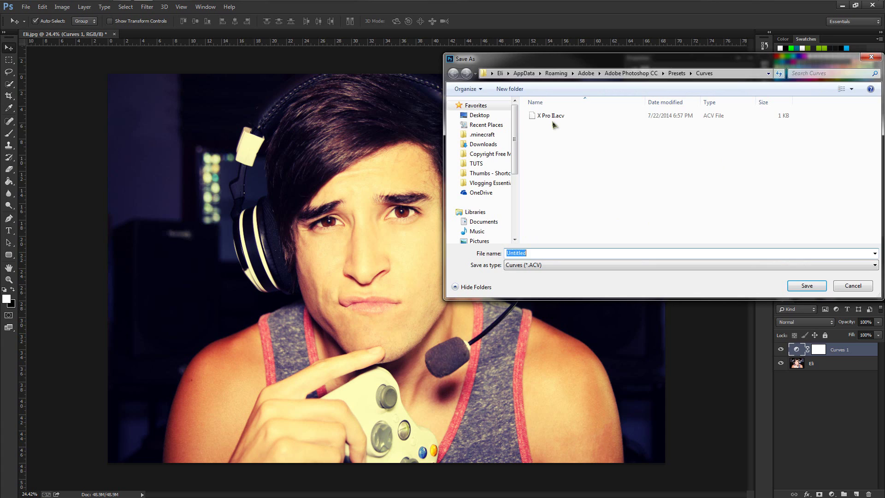
left_click(550, 117)
left_click(526, 254)
double_click(527, 254)
left_click(534, 254)
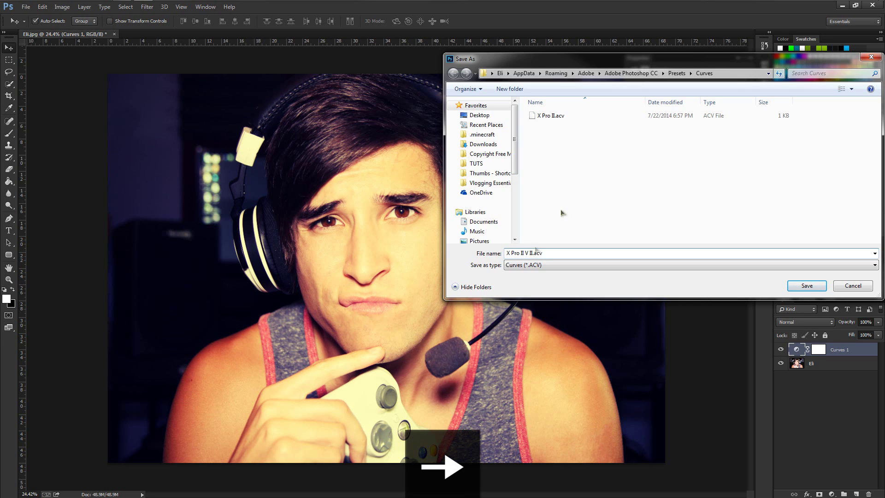
left_click(806, 285)
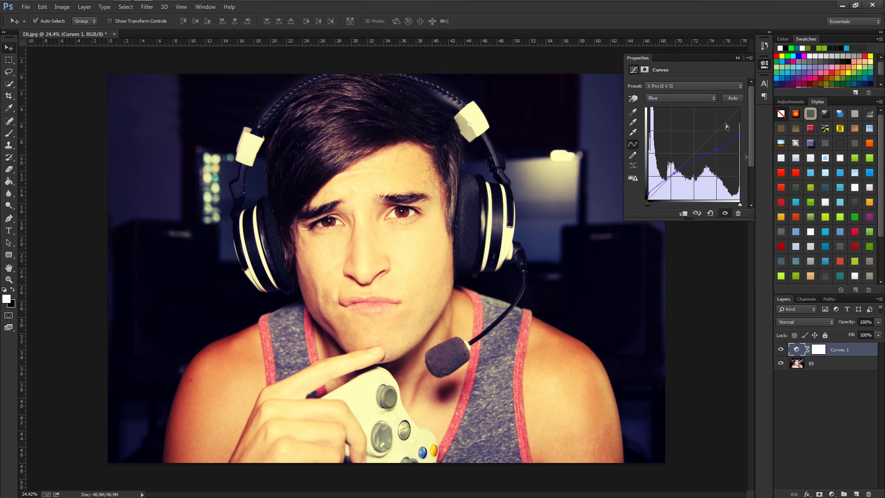
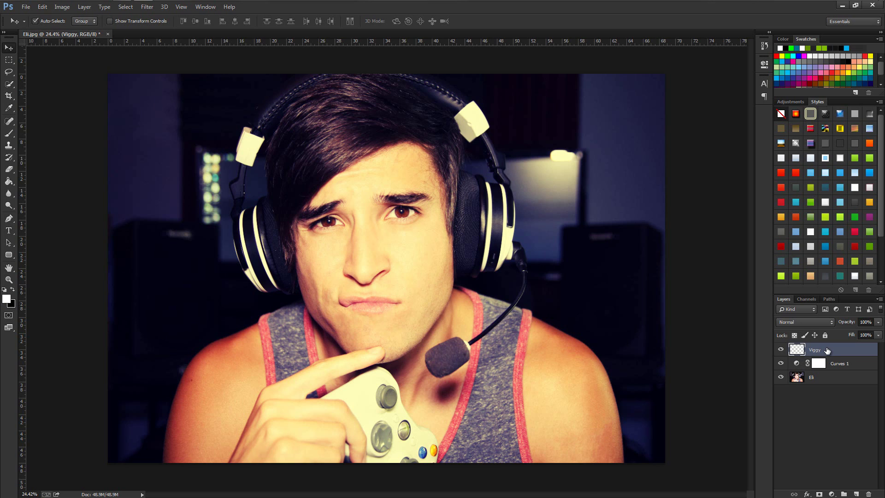
Fill the Viggy layer with the black background color and hide the layer.
key("ctrl+BackSpace")
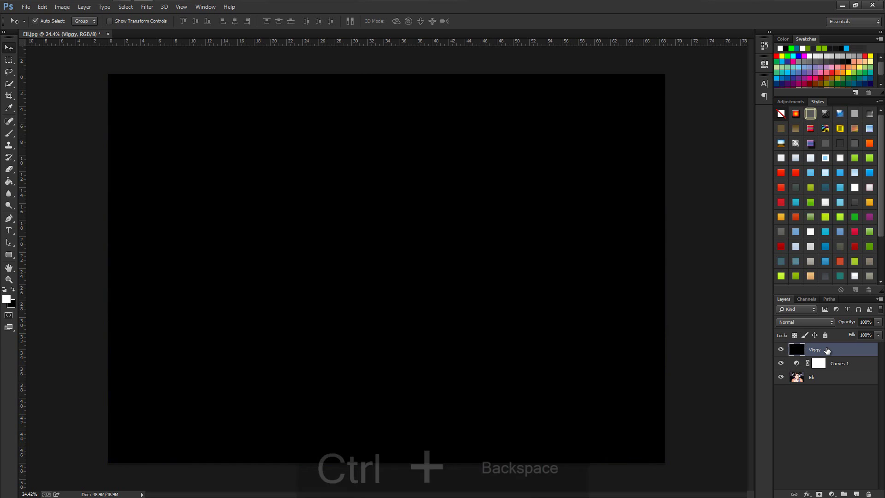
left_click(781, 350)
left_click(781, 350)
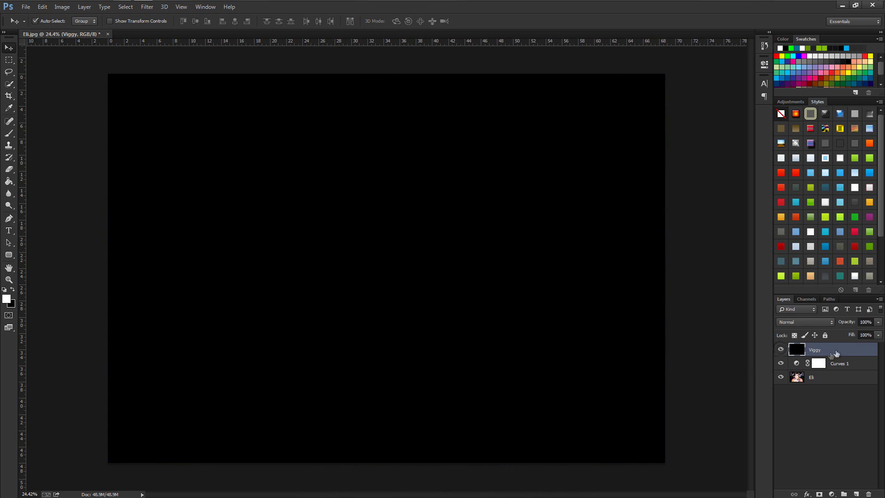
left_click(781, 349)
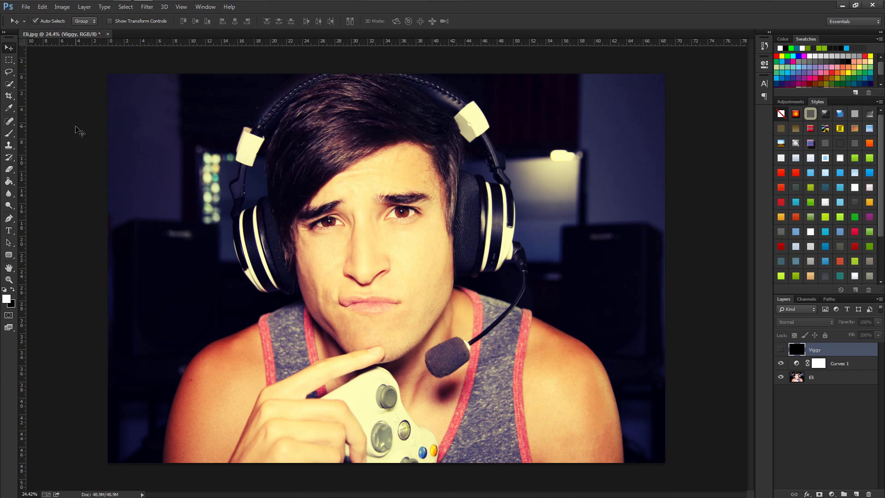
Lasso a loose freehand outline around the man's head and upper body and cut that area out of the Viggy layer.
left_click(7, 74)
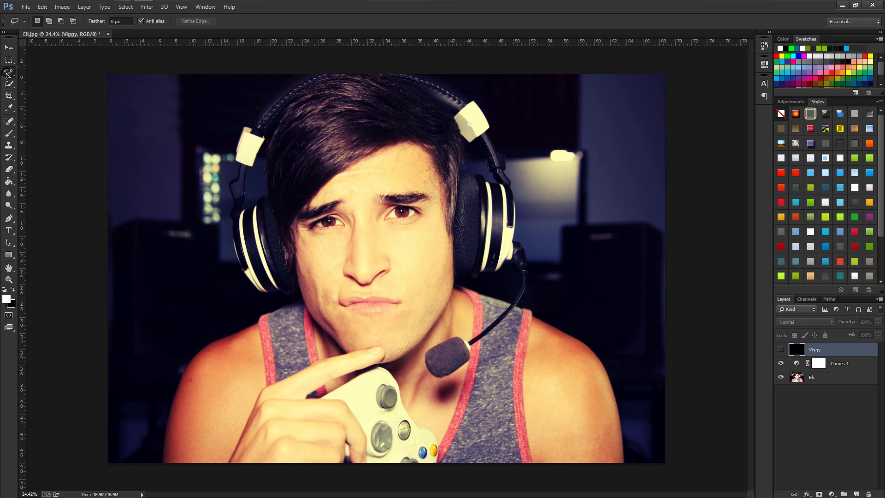
left_click(46, 73)
mouse_move(178, 313)
left_mouse_down()
mouse_move(191, 384)
mouse_move(261, 434)
mouse_move(283, 438)
mouse_move(432, 449)
mouse_move(520, 442)
mouse_move(579, 402)
mouse_move(601, 364)
mouse_move(600, 279)
mouse_move(575, 217)
mouse_move(562, 139)
mouse_move(517, 111)
mouse_move(480, 103)
mouse_move(306, 100)
mouse_move(247, 88)
mouse_move(196, 94)
mouse_move(178, 138)
mouse_move(213, 235)
mouse_move(181, 314)
left_mouse_up()
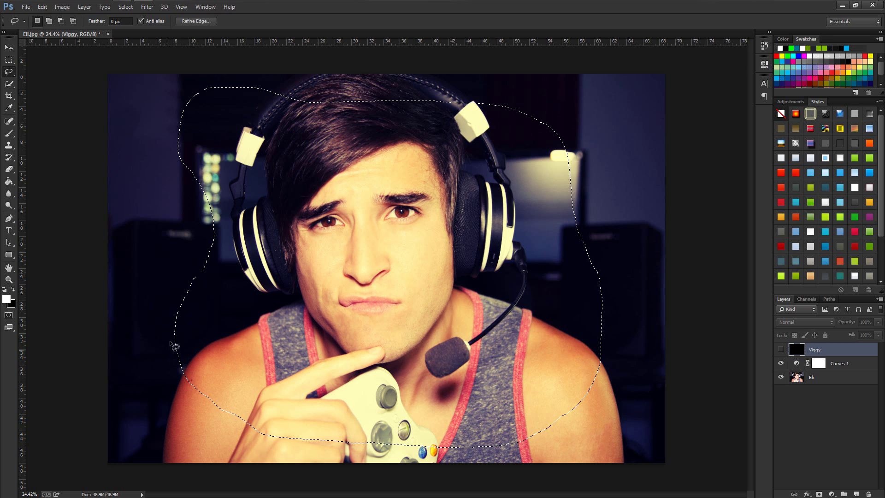
left_click(780, 349)
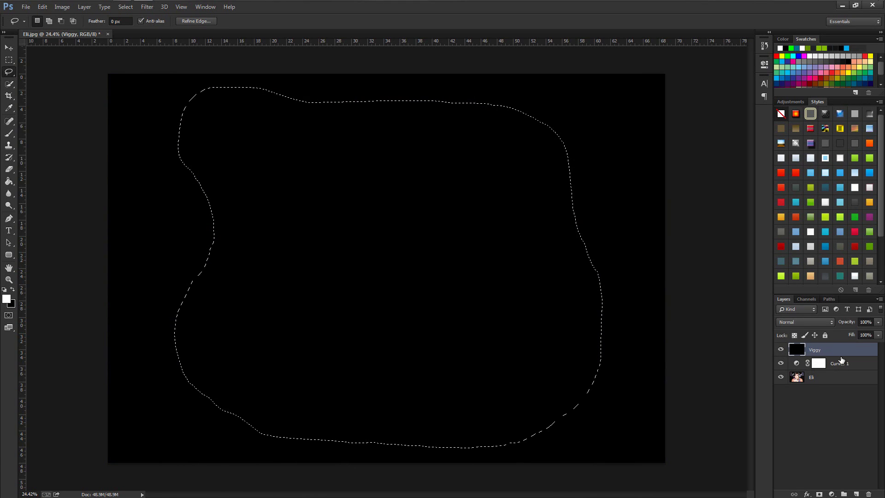
key("ctrl+x")
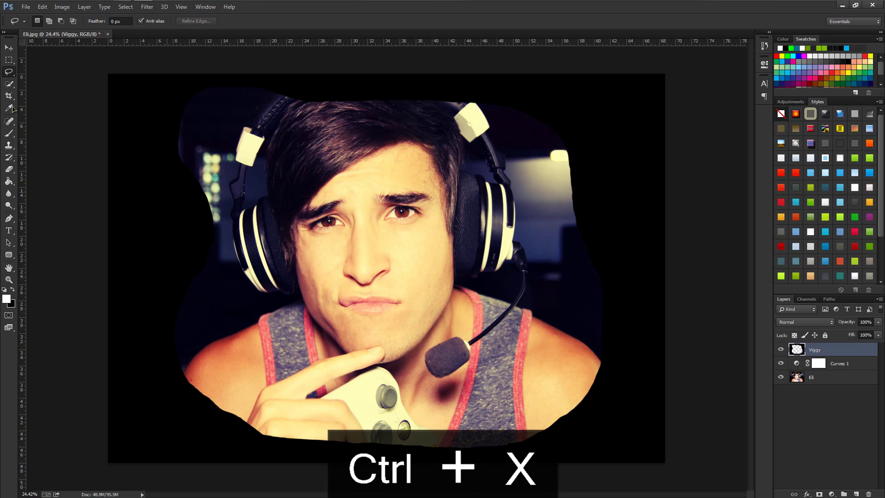
Soften the Viggy layer's black border into a vignette with a Gaussian Blur of very large radius.
left_click(9, 48)
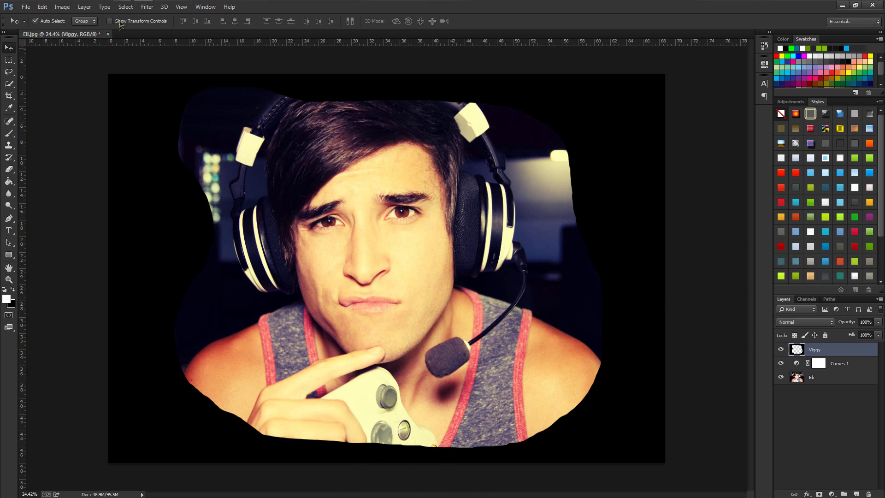
left_click(147, 7)
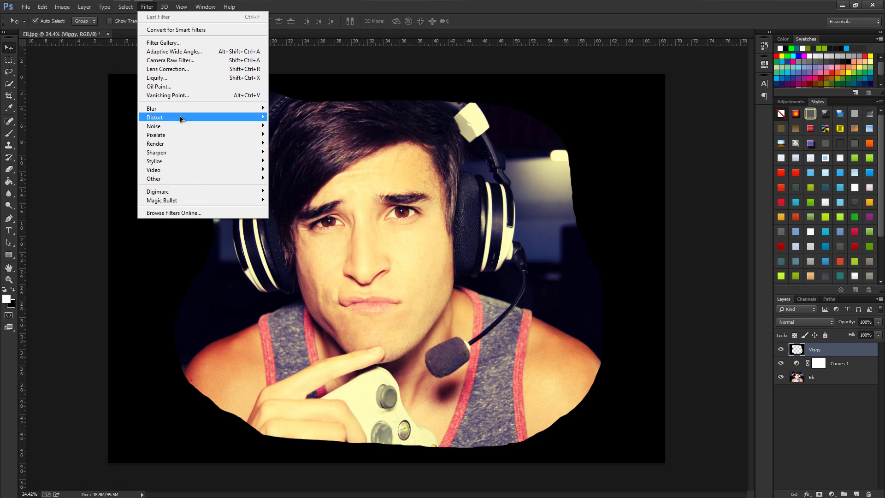
mouse_move(182, 110)
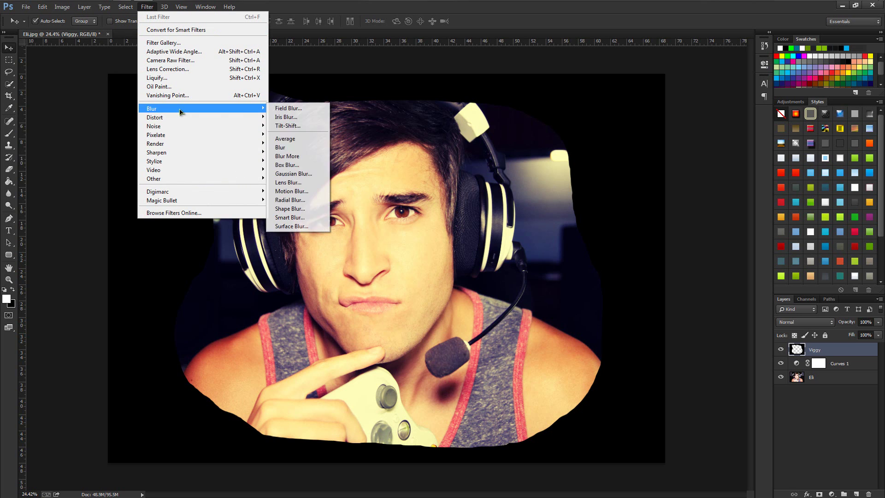
left_click(294, 175)
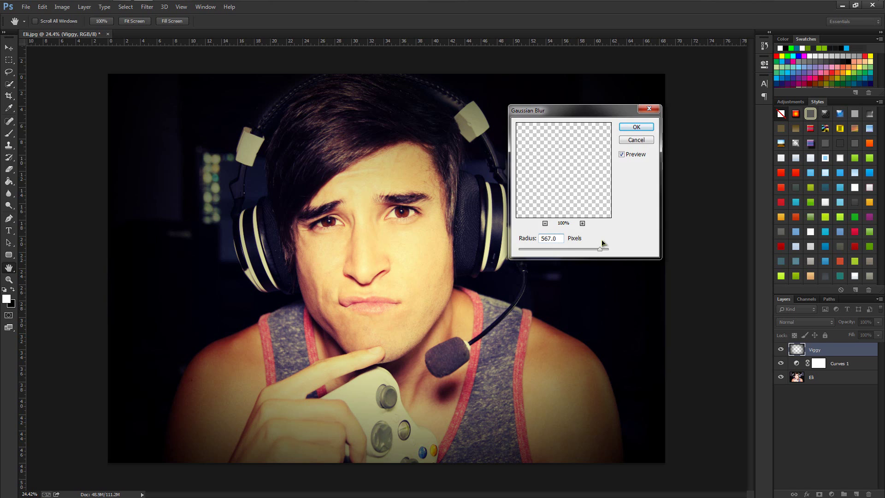
type("5")
left_click(634, 129)
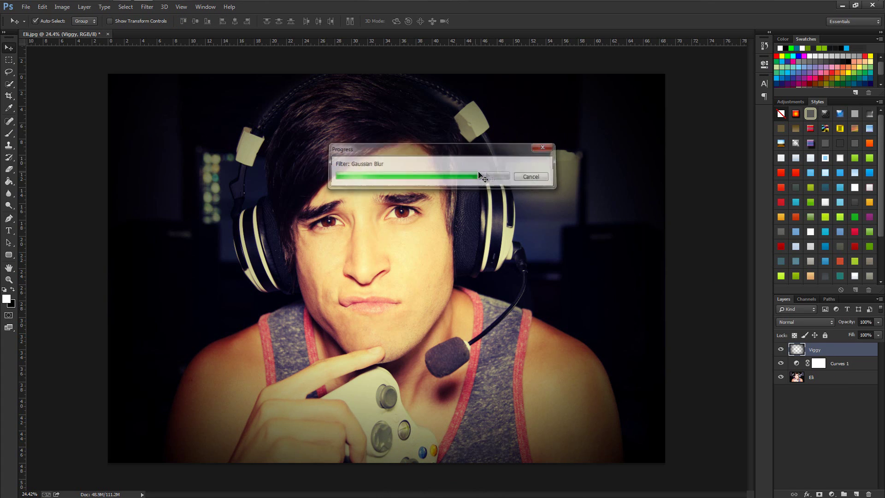
Set the Viggy layer's blend mode to Soft Light and its opacity to 63%.
left_click(806, 323)
left_click(796, 203)
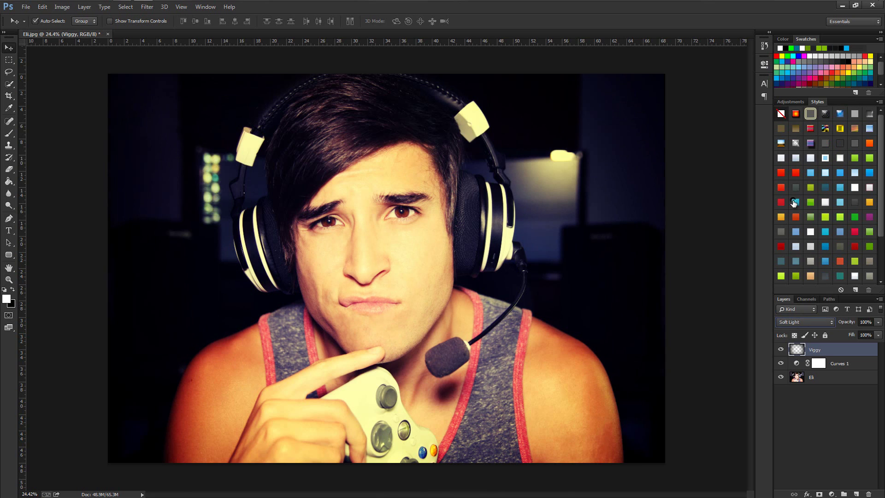
left_click_drag(850, 324, 832, 324)
key("Return")
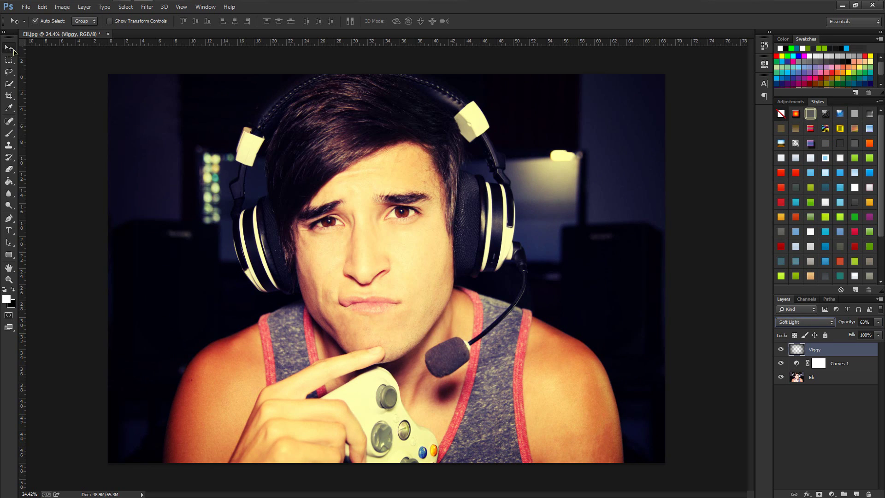
scroll(444, 334, "down", 3)
scroll(595, 346, "up", 4)
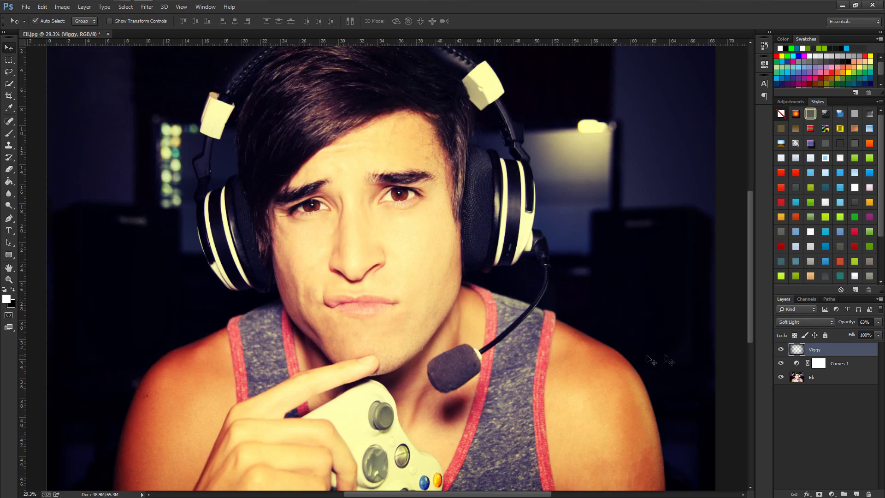
scroll(615, 352, "down", 2)
scroll(604, 344, "up", 2)
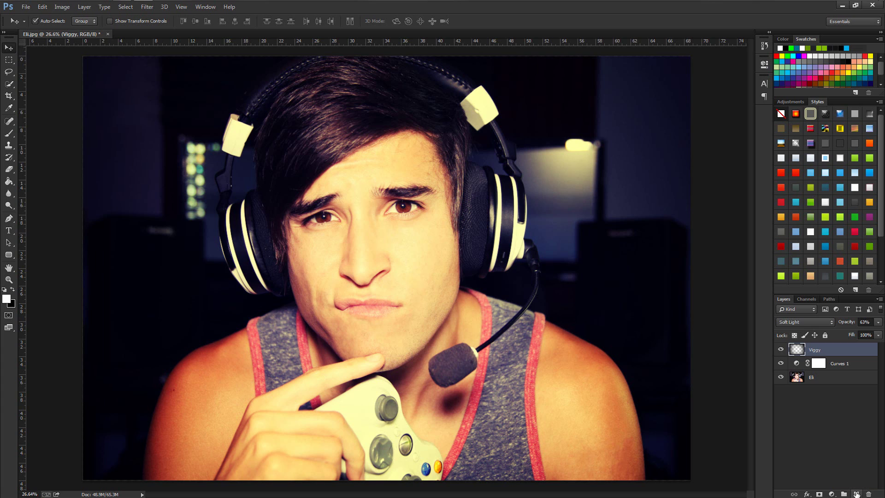
Create a new layer named Edge and fill it with the black background color.
key("ctrl+shift+n")
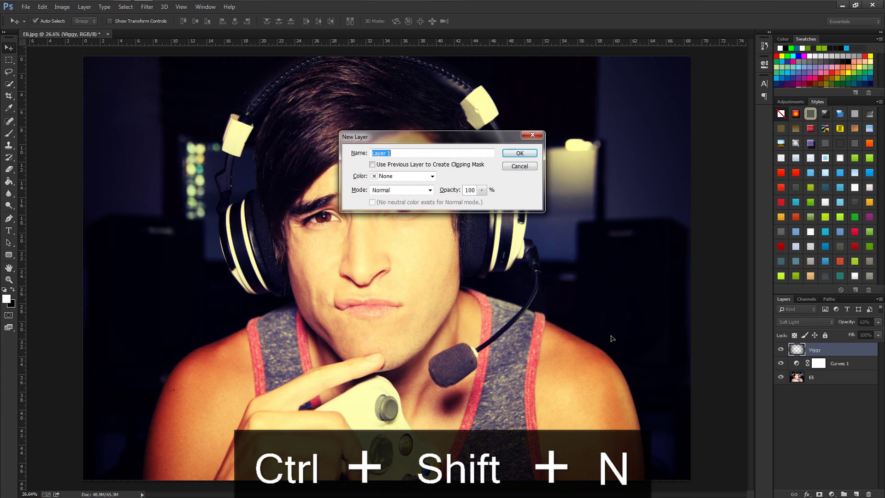
type("Edge")
key("Return")
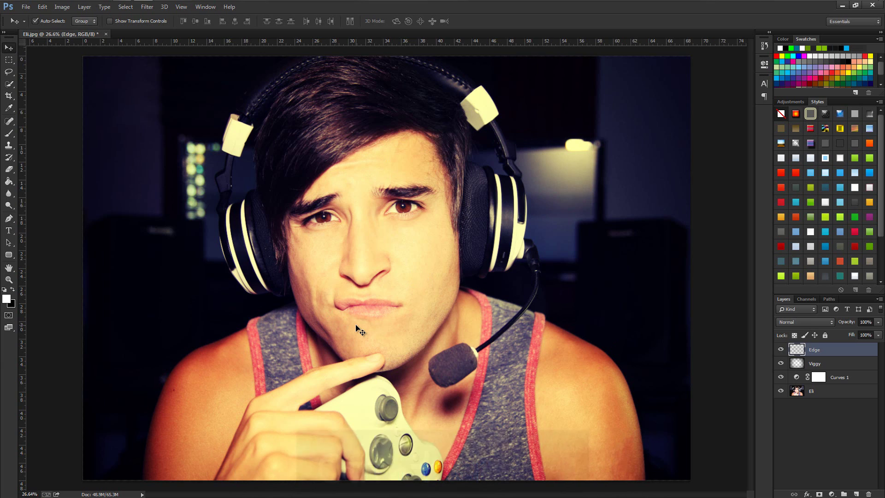
key("ctrl+BackSpace")
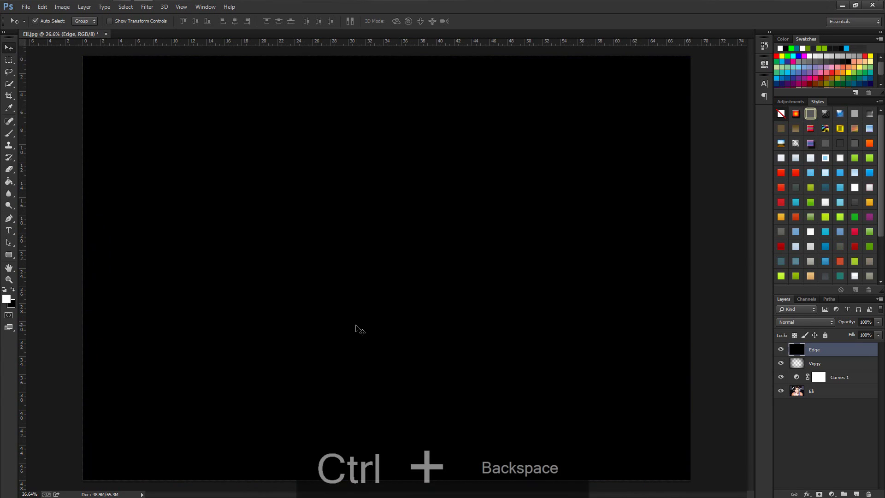
Cut a narrow ellipse taller than the canvas out of the Edge layer, close to the image's left edge.
left_click(9, 61)
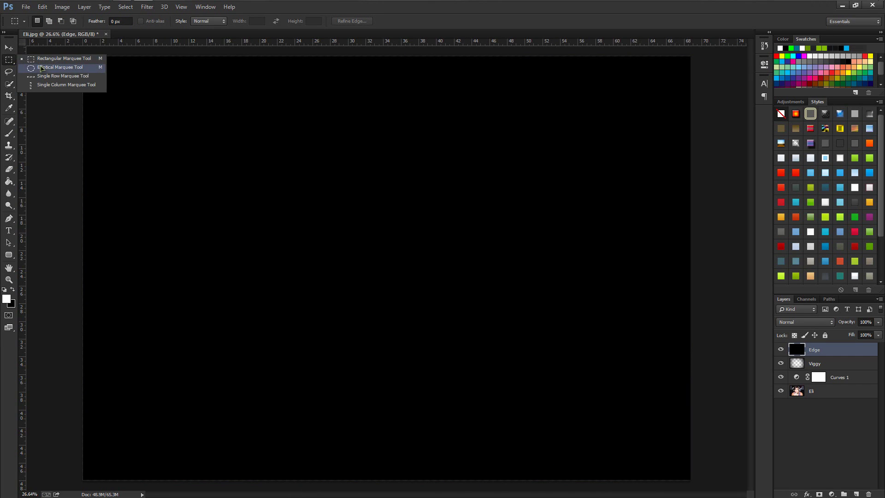
left_click(43, 68)
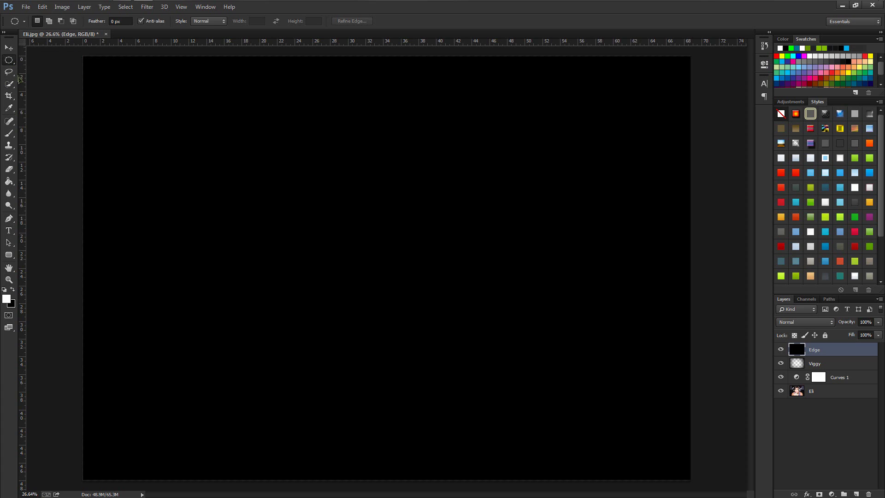
left_click(9, 60)
left_click(46, 68)
scroll(373, 214, "down", 2)
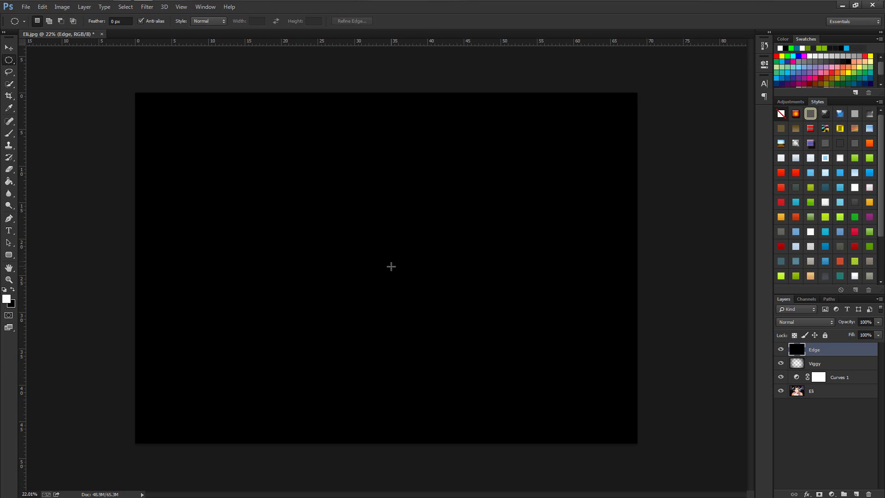
left_click_drag(382, 259, 405, 471)
left_click_drag(365, 384, 150, 381)
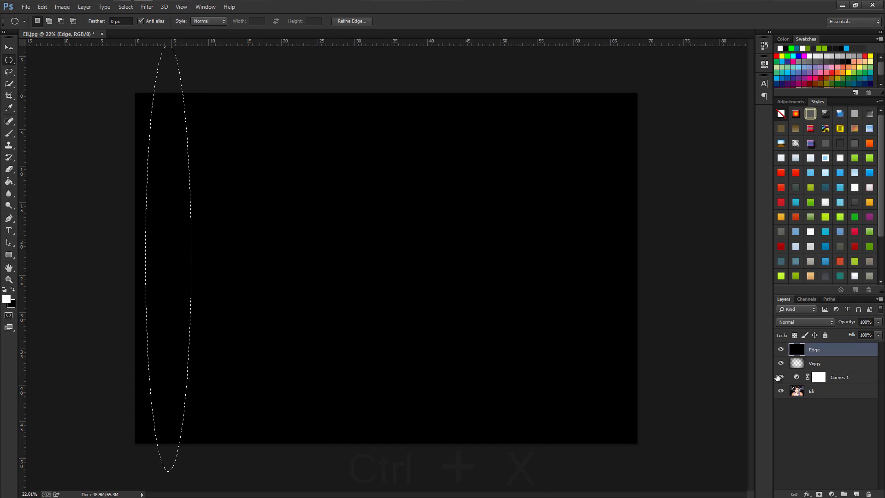
key("ctrl+x")
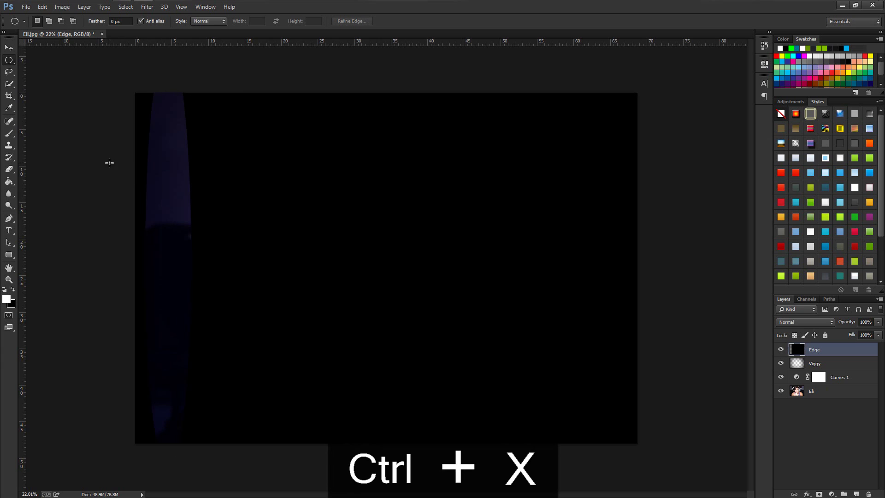
Cut a rectangular area from the ellipse's center to beyond the right edge out of the Edge layer, leaving a curved strip.
right_click(10, 64)
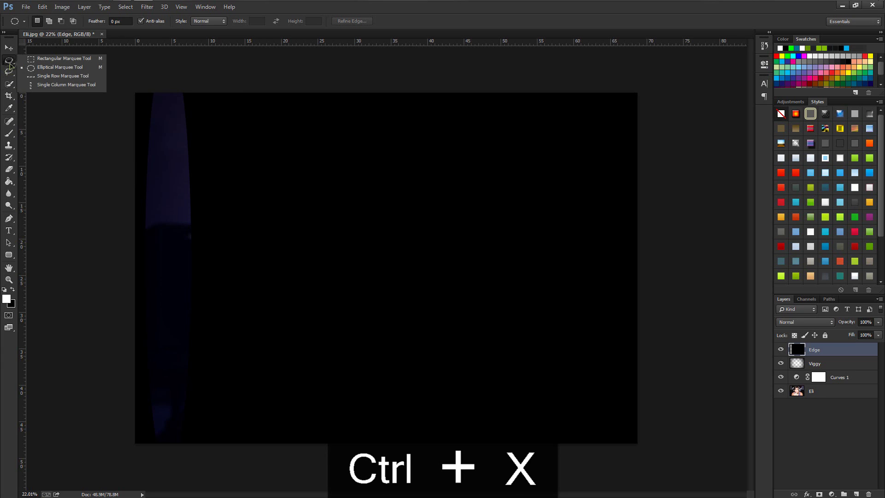
left_click(43, 58)
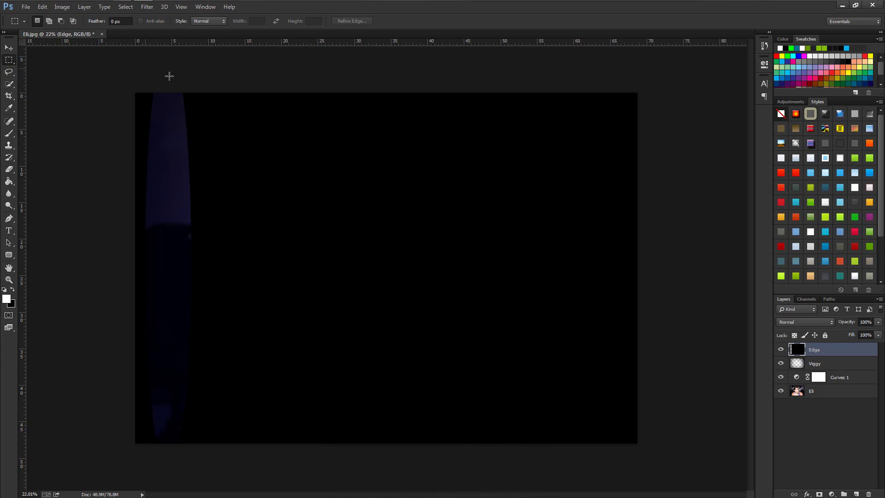
left_click_drag(169, 79, 645, 449)
key("ctrl+x")
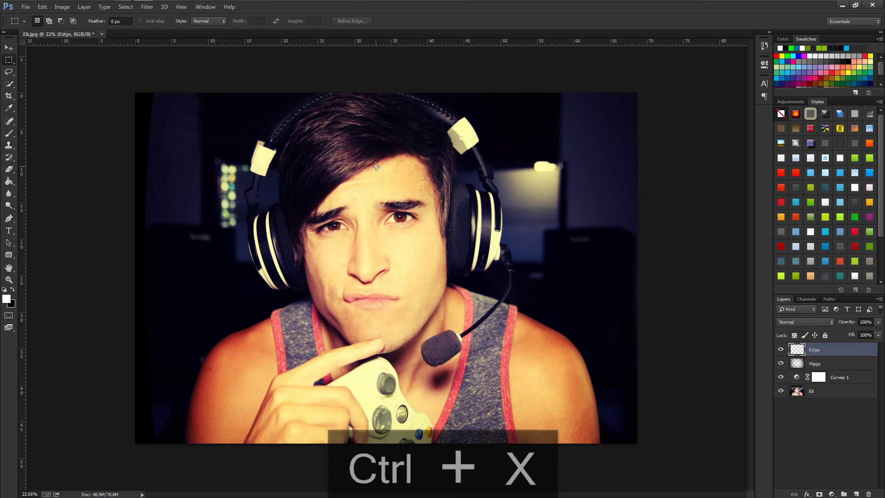
Duplicate the Edge layer.
left_click(9, 47)
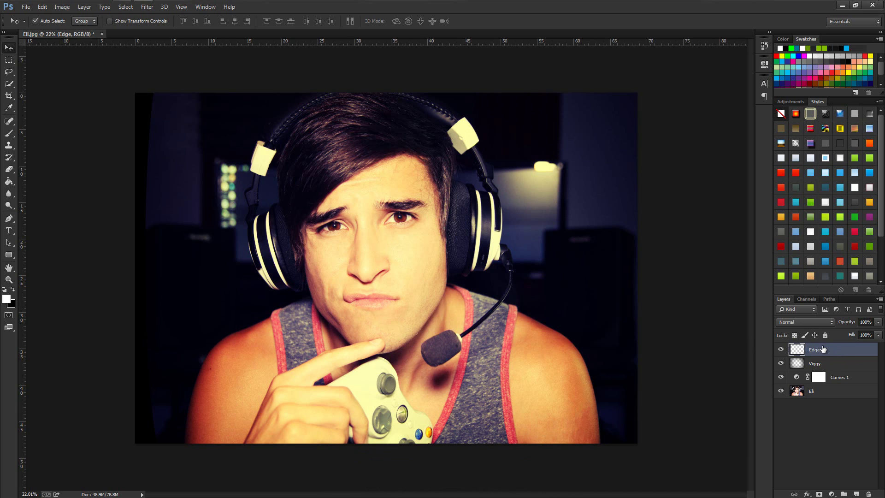
left_click_drag(816, 350, 856, 493)
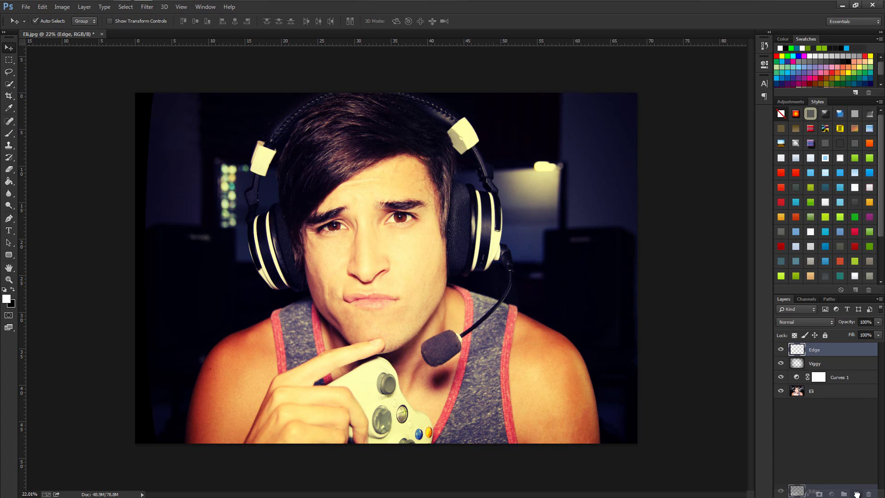
left_click_drag(856, 493, 856, 493)
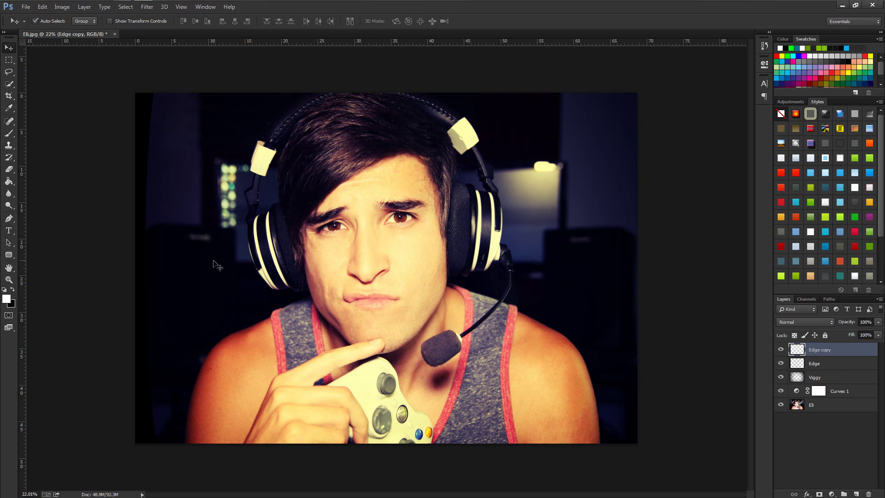
Flip the duplicated edge strip horizontally and place it along the image's right edge.
key("ctrl+t")
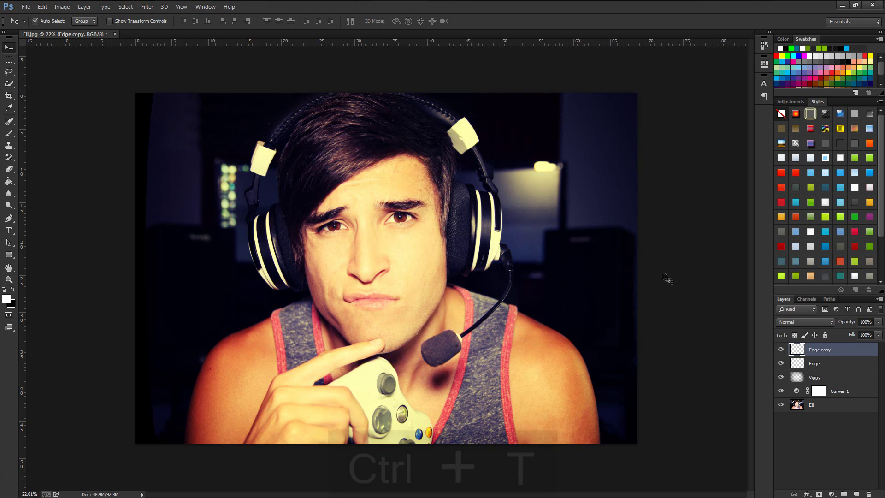
right_click(149, 248)
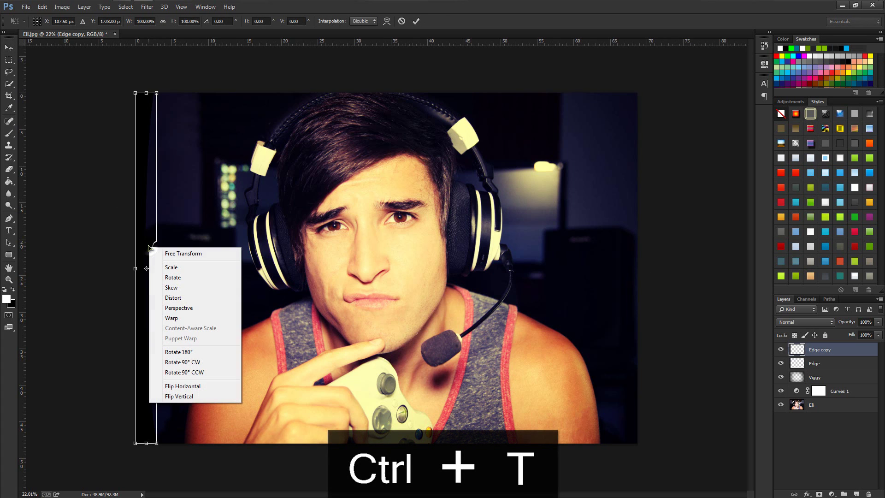
left_click(183, 386)
left_click_drag(156, 326, 625, 322)
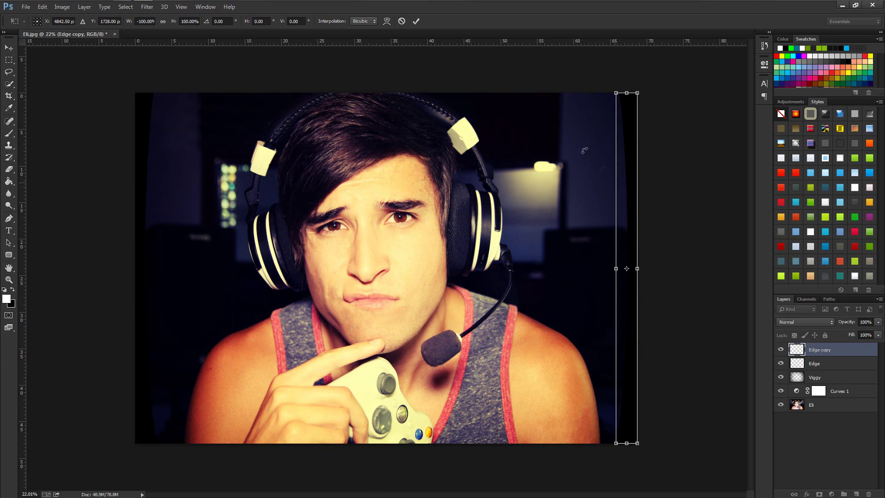
left_click(417, 22)
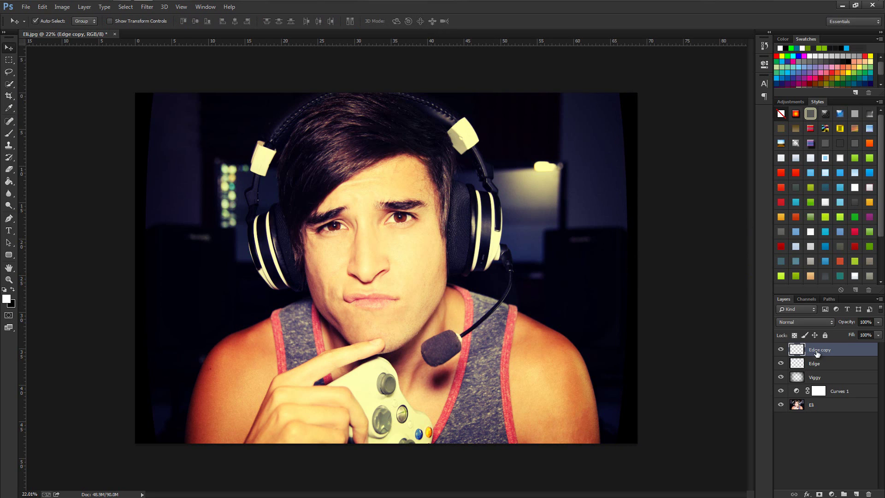
Duplicate the right edge strip and rotate the duplicate to -90° so it lies along the image's top edge.
left_click_drag(828, 349, 856, 493)
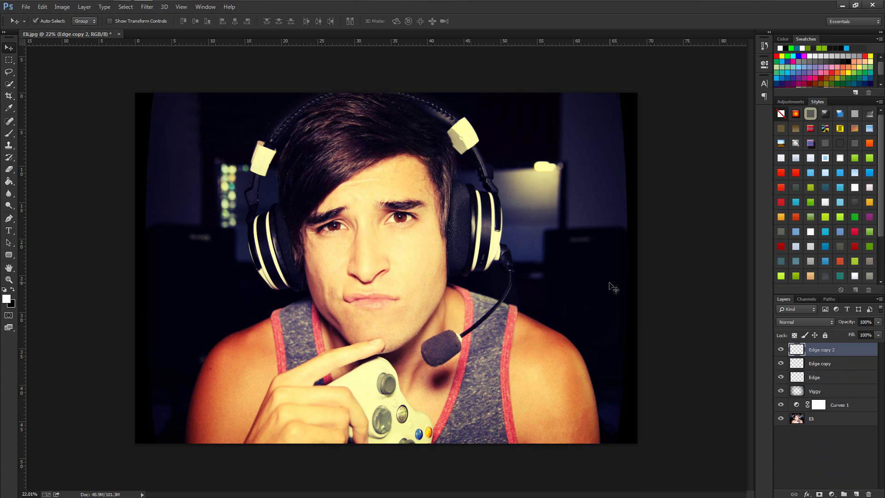
key("ctrl+t")
left_click_drag(652, 459, 717, 241)
left_click_drag(688, 269, 459, 103)
Stretch the top strip's length to 142.88% and shift it horizontally until it spans the full width of the image.
key("shift")
left_click_drag(567, 105, 639, 112)
key("Left")
key("Left")
key("Left")
key("Left")
key("Left")
key("Left")
key("Left")
key("Left")
key("Left")
key("Left")
key("Left")
key("Left")
key("Left")
key("Left")
key("Left")
key("Left")
key("Left")
key("Left")
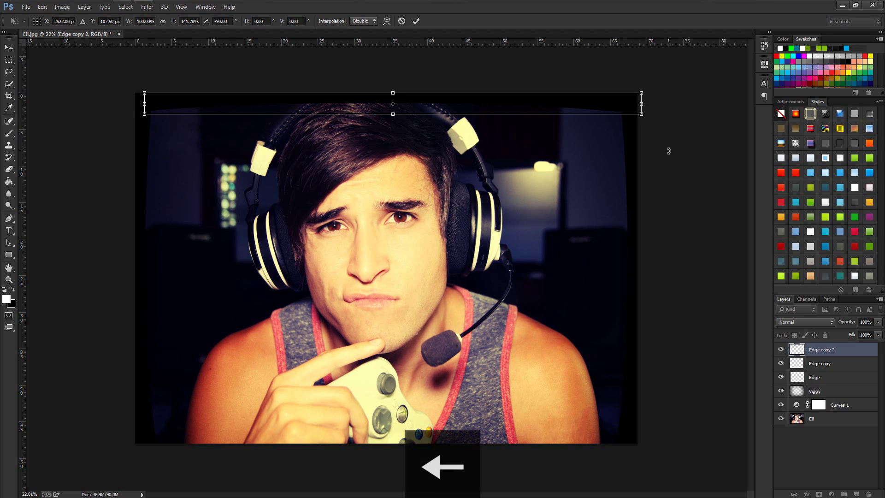
key("Right")
key("Right")
key("Right")
key("Right")
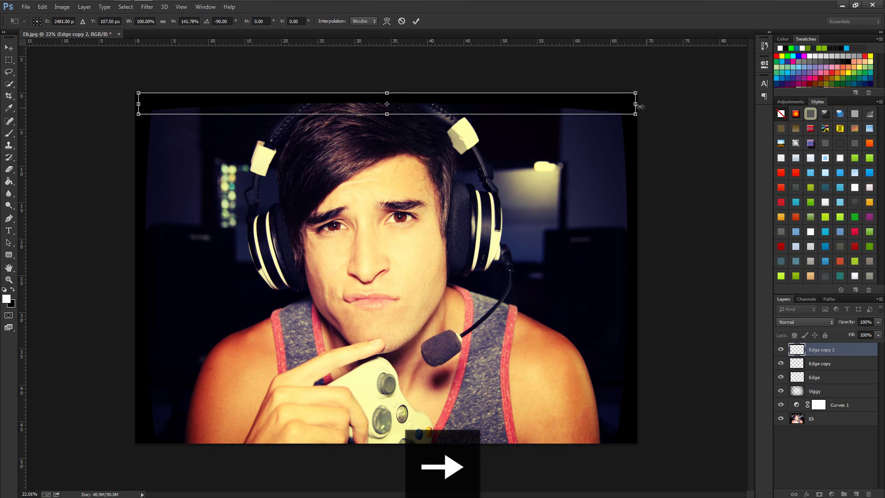
left_click_drag(636, 104, 640, 105)
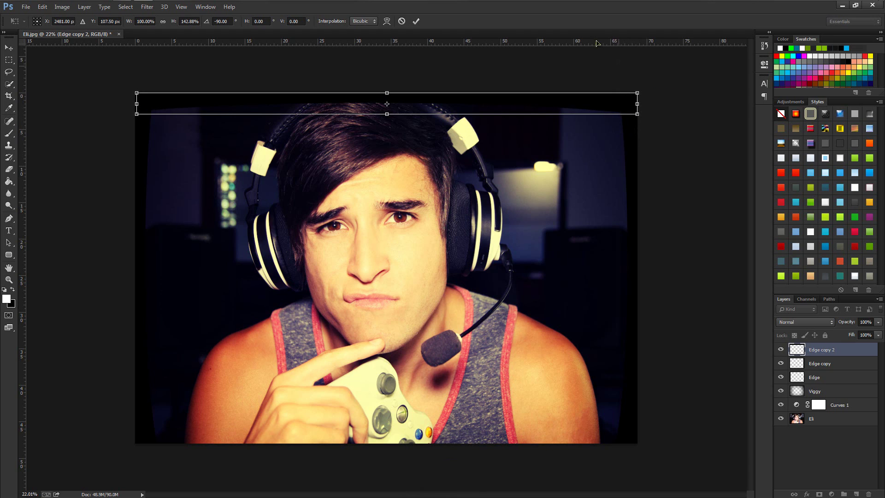
left_click(416, 21)
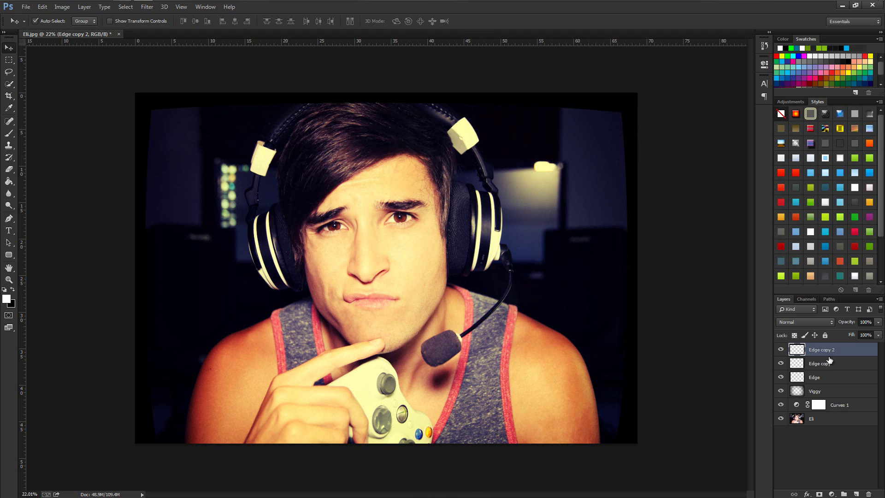
Duplicate the top strip, flip the duplicate vertically and place it along the image's bottom edge.
left_click_drag(830, 350, 856, 494)
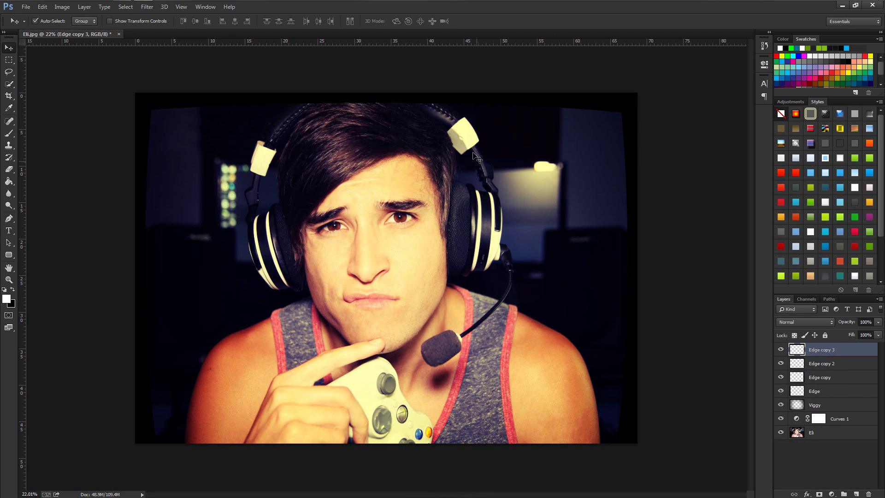
key("ctrl+t")
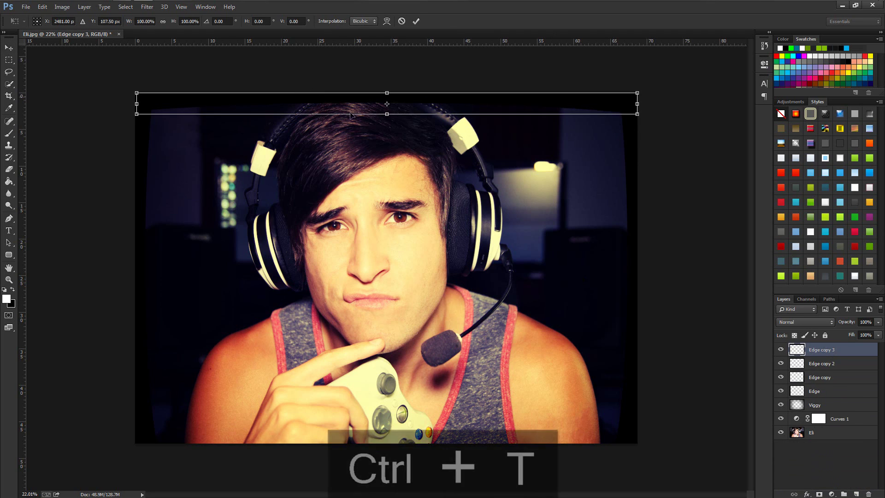
right_click(352, 105)
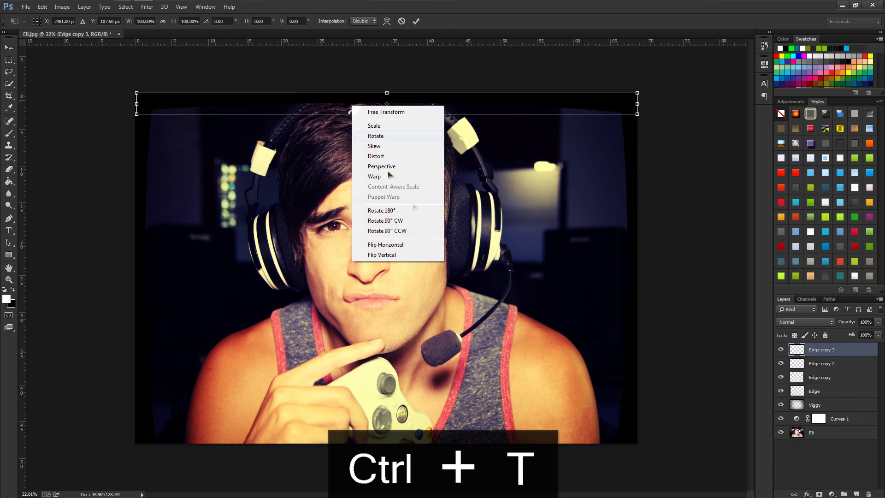
left_click(379, 255)
left_click_drag(365, 111, 338, 442)
left_click(416, 21)
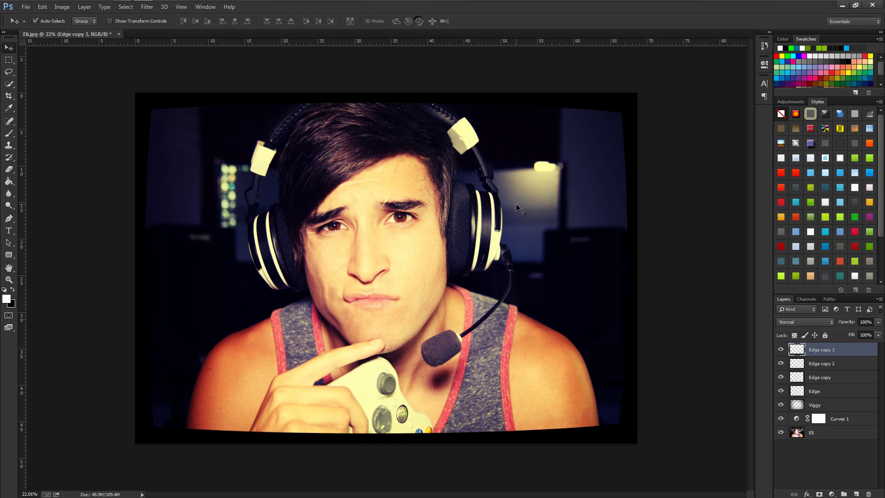
Merge the four edge strip layers into one layer and rename it Edge.
scroll(544, 265, "down", 1)
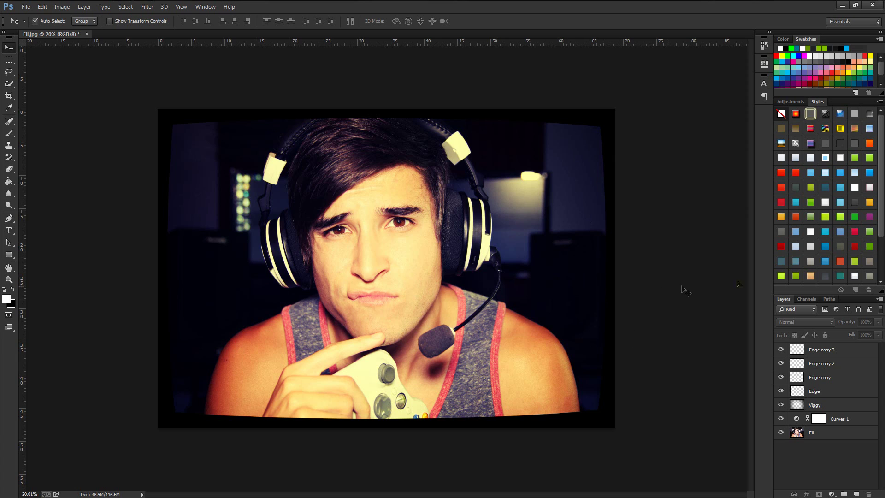
left_click(821, 391)
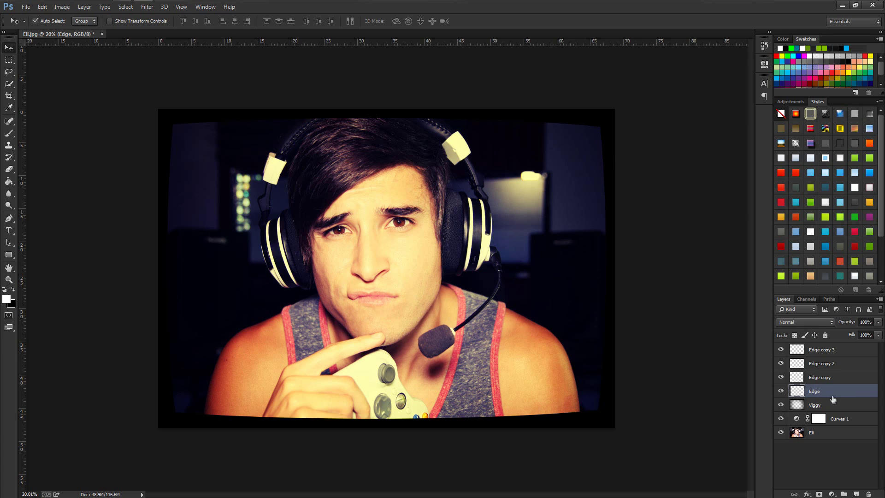
left_click(820, 349, "shift")
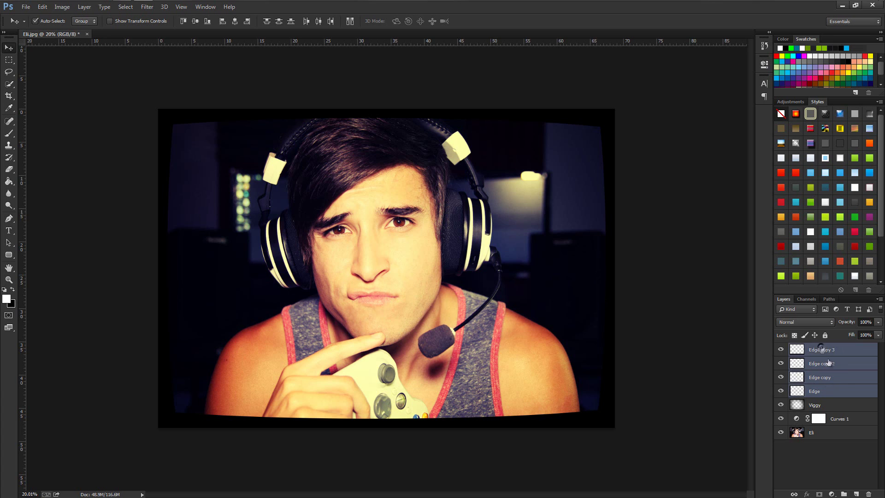
right_click(841, 384)
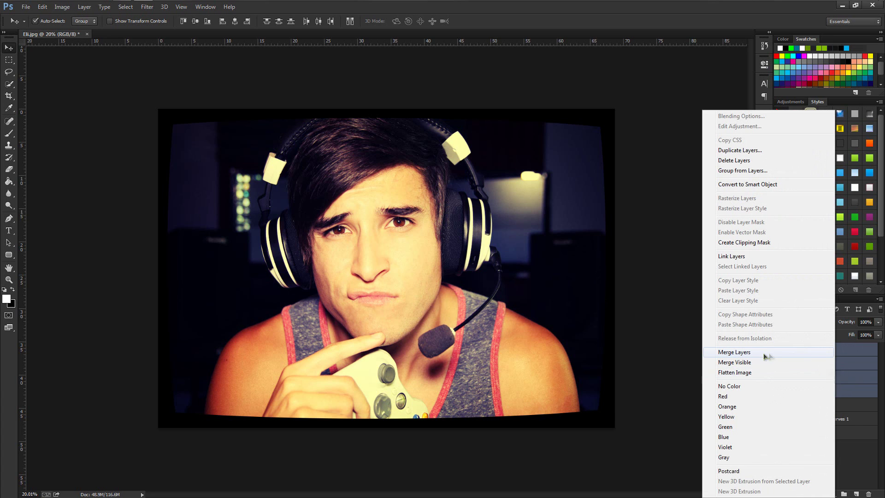
left_click(737, 352)
double_click(823, 349)
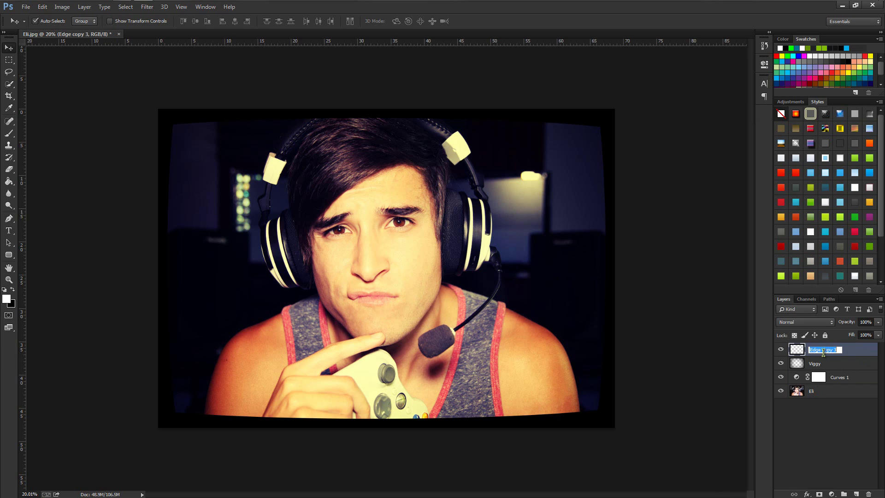
type("Ed")
key("Return")
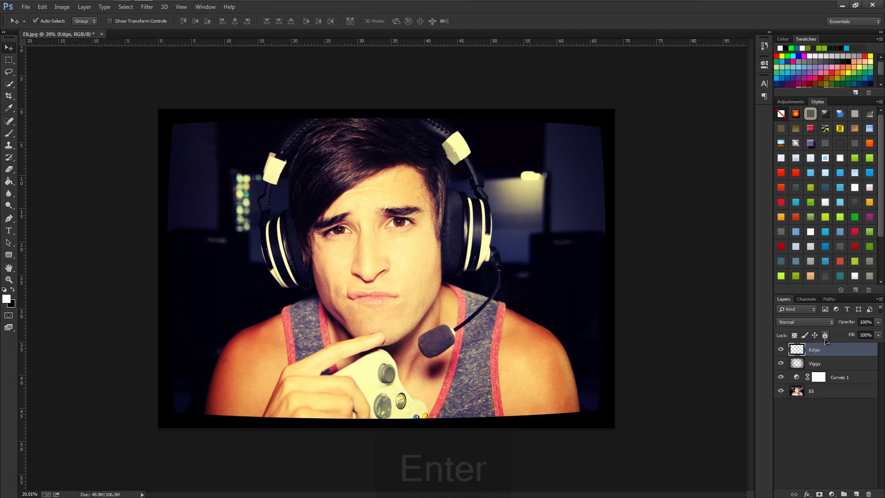
Enlarge the merged Edge layer slightly beyond the canvas so that the black frame becomes thinner.
key("ctrl+t")
mouse_move(616, 429)
left_mouse_down()
mouse_move(626, 433)
mouse_move(616, 428)
left_mouse_up()
left_click_drag(386, 428, 385, 431)
left_click(416, 21)
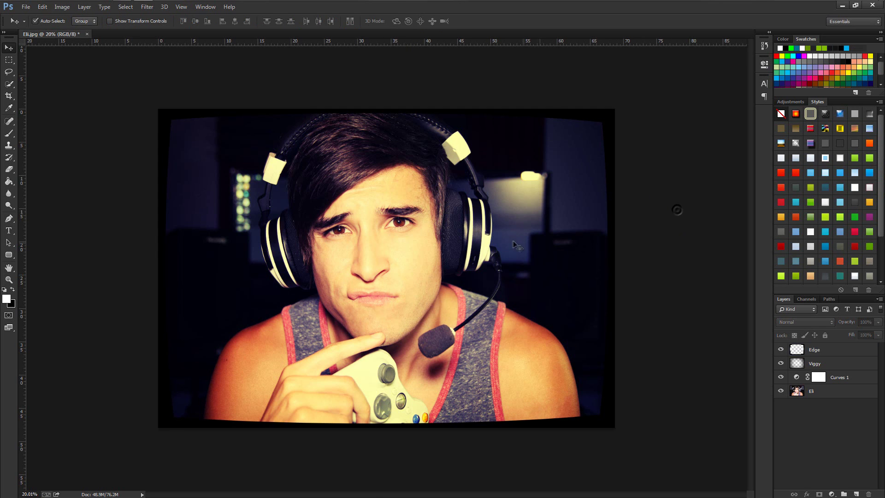
scroll(519, 246, "up", 2)
scroll(664, 321, "down", 1)
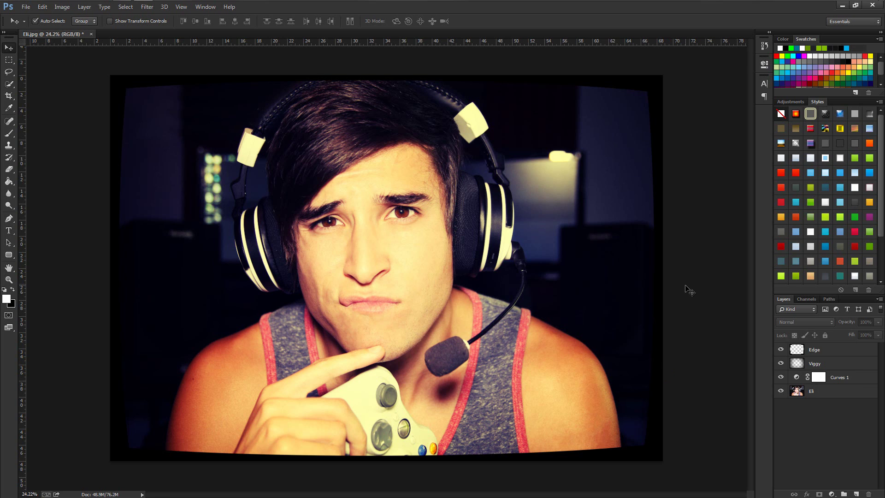
key("ctrl+plus")
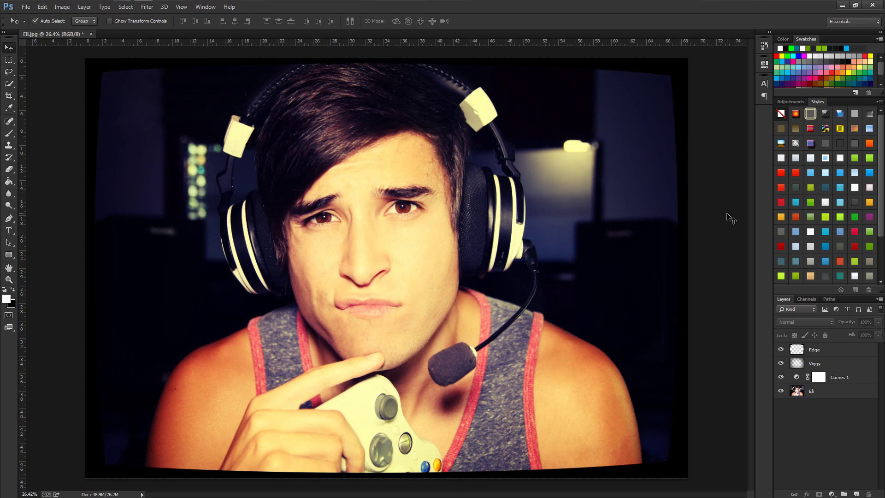